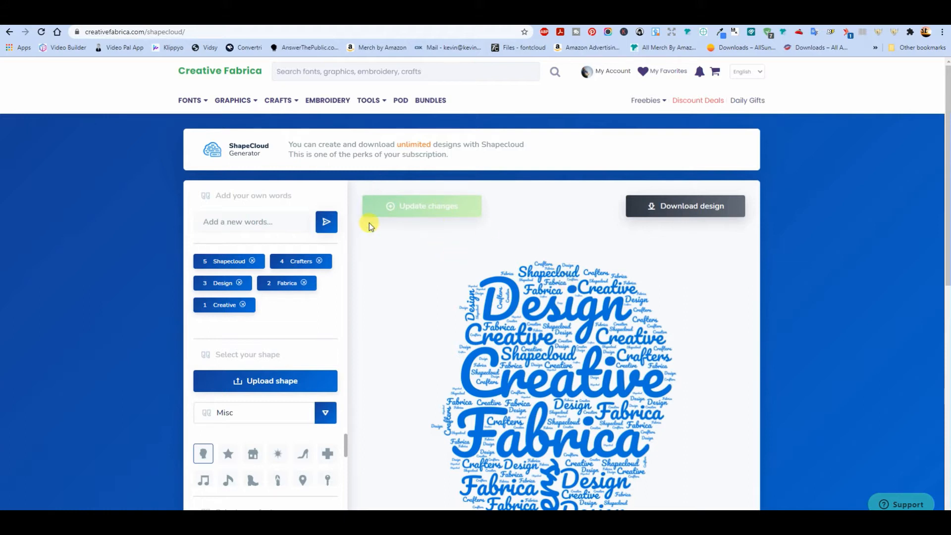
Switch to the Creative Fabrica subscription page and review the plans, their prices and what each includes.
{"action": "scroll", "coordinate": [803, 278], "scroll_direction": "down", "scroll_amount": 2}
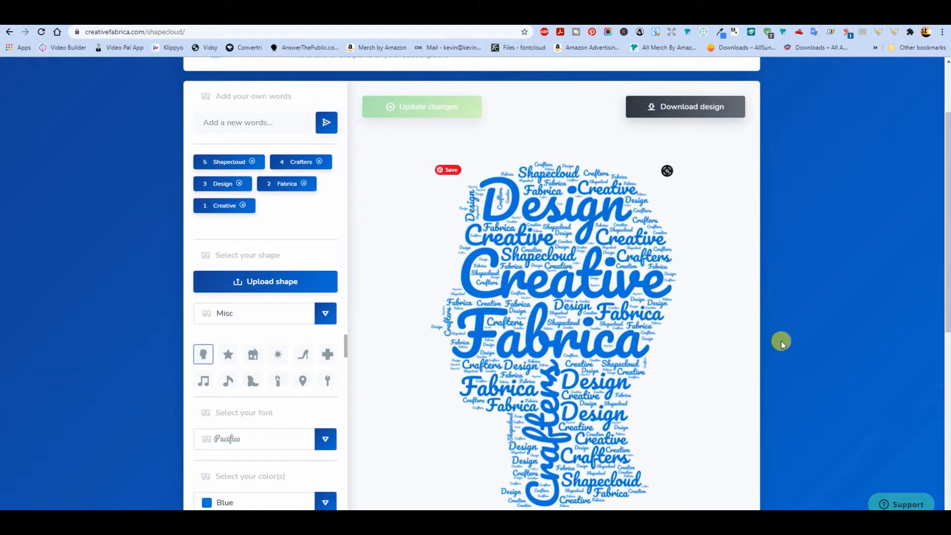
{"action": "scroll", "coordinate": [867, 345], "scroll_direction": "up", "scroll_amount": 2}
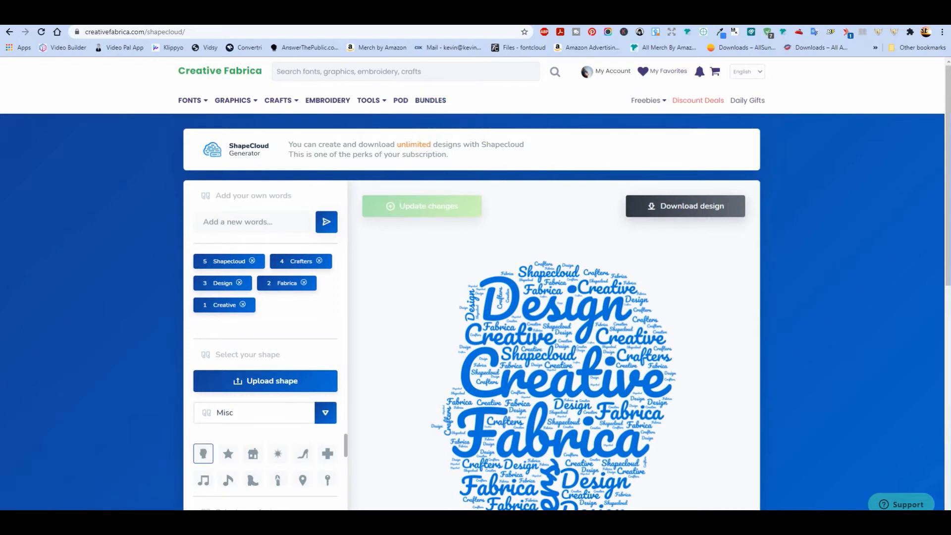
{"action": "left_click", "coordinate": [85, 520]}
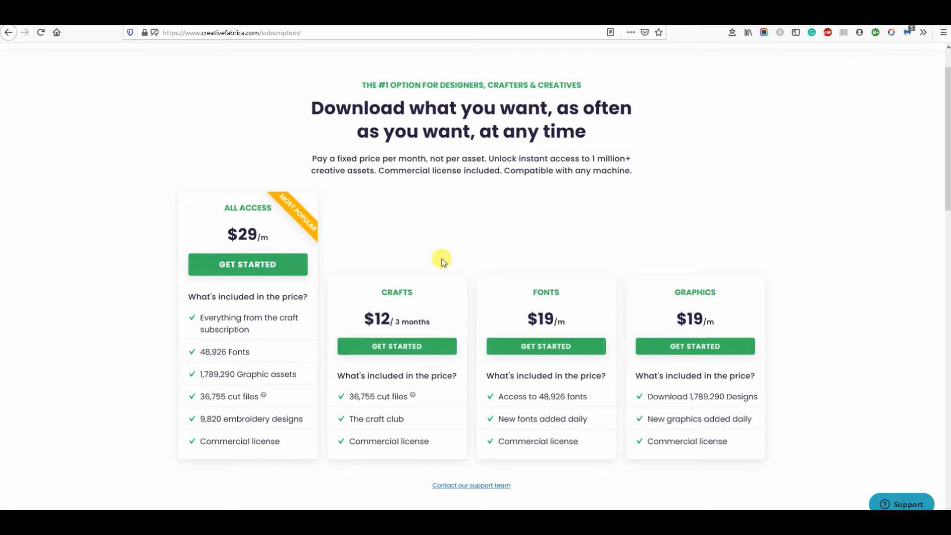
{"action": "scroll", "coordinate": [867, 220], "scroll_direction": "down", "scroll_amount": 1}
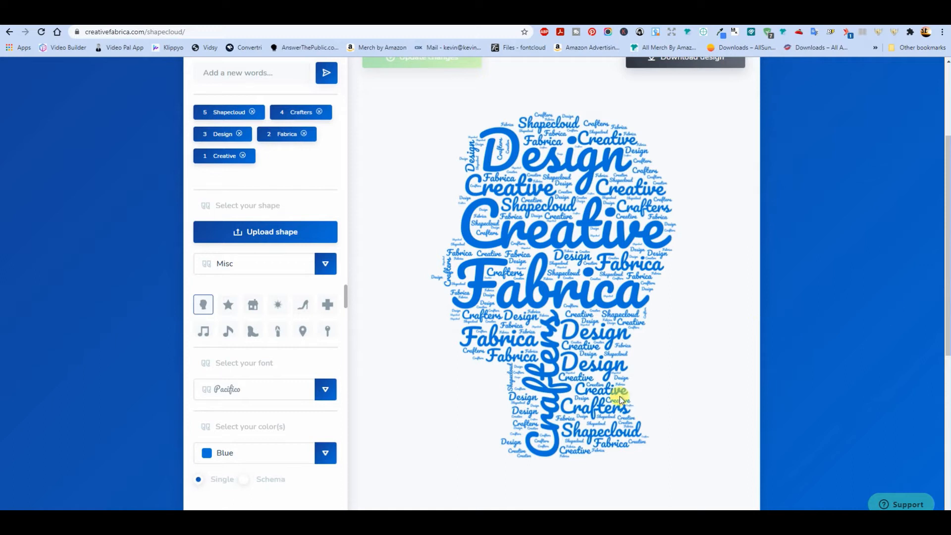
Examine the ready-made Misc shapes and the other shape categories offered for the word cloud.
{"action": "scroll", "coordinate": [608, 483], "scroll_direction": "up", "scroll_amount": 1}
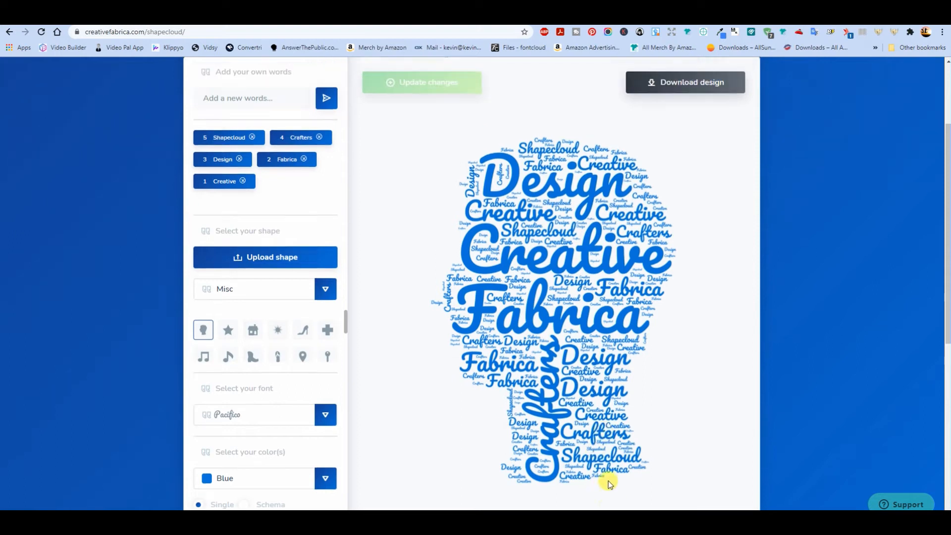
{"action": "scroll", "coordinate": [491, 420], "scroll_direction": "down", "scroll_amount": 1}
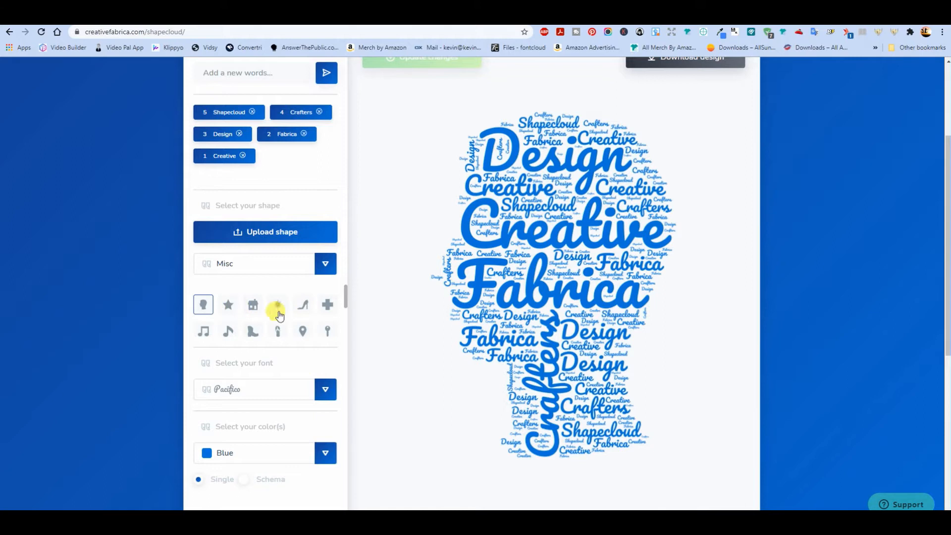
{"action": "scroll", "coordinate": [315, 313], "scroll_direction": "down", "scroll_amount": 1}
{"action": "scroll", "coordinate": [315, 315], "scroll_direction": "up", "scroll_amount": 2}
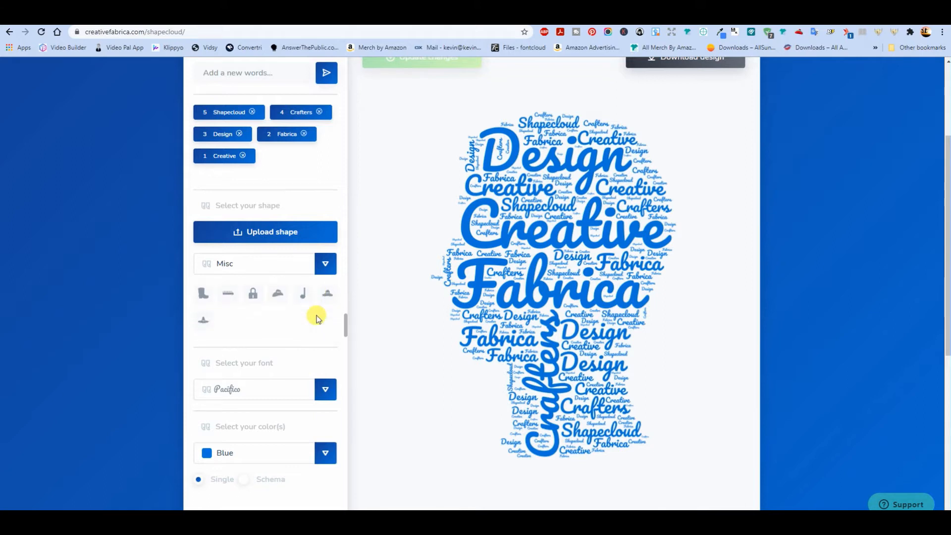
{"action": "left_click", "coordinate": [323, 267]}
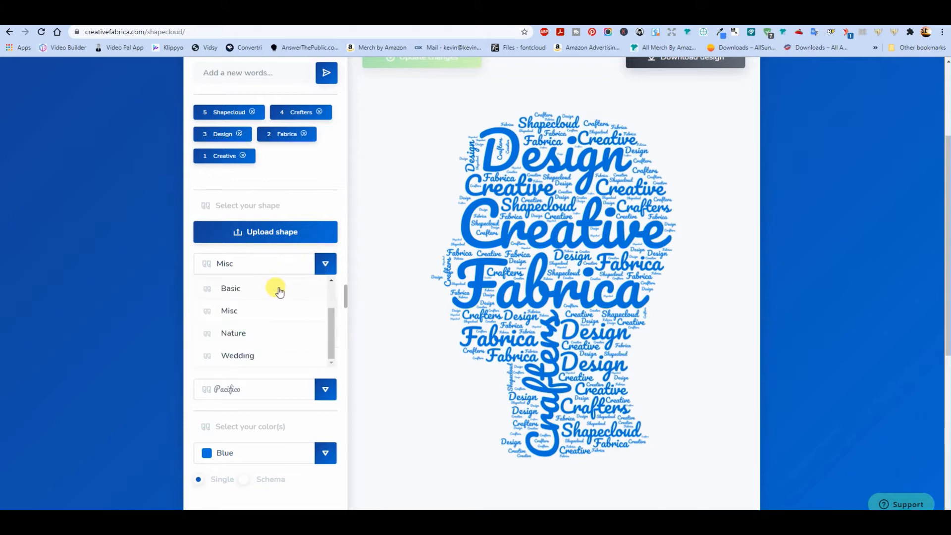
{"action": "scroll", "coordinate": [279, 290], "scroll_direction": "down", "scroll_amount": 1}
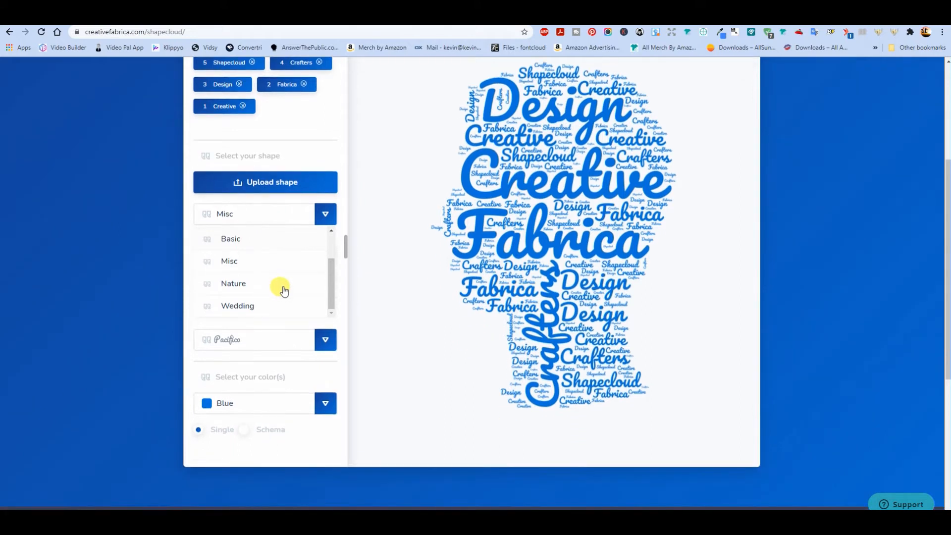
{"action": "scroll", "coordinate": [263, 260], "scroll_direction": "down", "scroll_amount": 1}
{"action": "scroll", "coordinate": [431, 225], "scroll_direction": "up", "scroll_amount": 2}
{"action": "scroll", "coordinate": [290, 317], "scroll_direction": "down", "scroll_amount": 1}
{"action": "scroll", "coordinate": [294, 320], "scroll_direction": "up", "scroll_amount": 1}
{"action": "scroll", "coordinate": [293, 315], "scroll_direction": "up", "scroll_amount": 1}
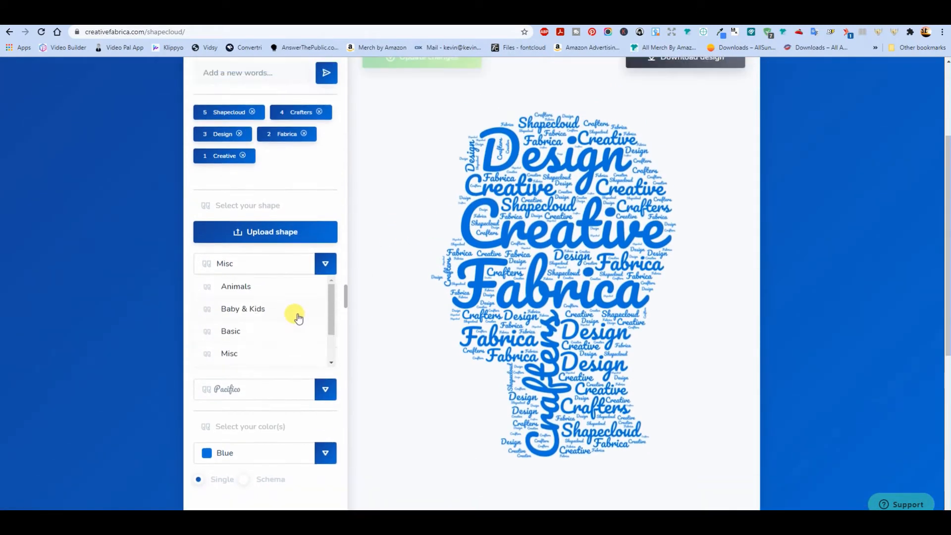
{"action": "scroll", "coordinate": [283, 282], "scroll_direction": "down", "scroll_amount": 2}
{"action": "scroll", "coordinate": [282, 263], "scroll_direction": "up", "scroll_amount": 1}
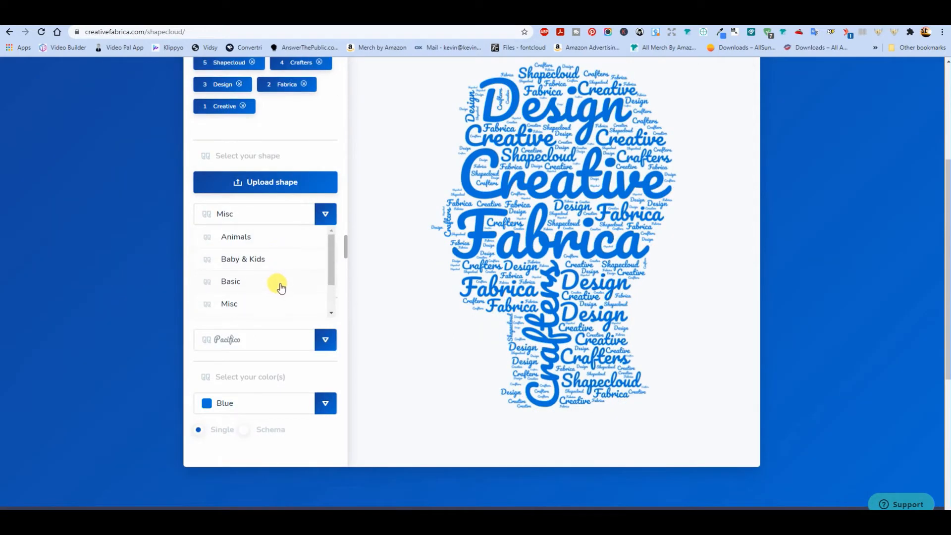
{"action": "scroll", "coordinate": [280, 287], "scroll_direction": "down", "scroll_amount": 1}
{"action": "scroll", "coordinate": [293, 268], "scroll_direction": "down", "scroll_amount": 1}
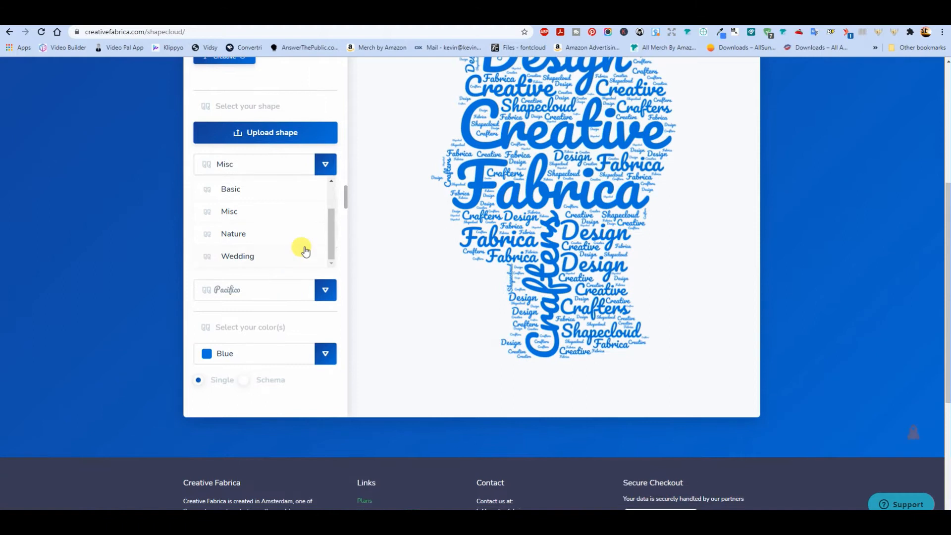
{"action": "scroll", "coordinate": [304, 249], "scroll_direction": "up", "scroll_amount": 1}
{"action": "scroll", "coordinate": [365, 260], "scroll_direction": "up", "scroll_amount": 3}
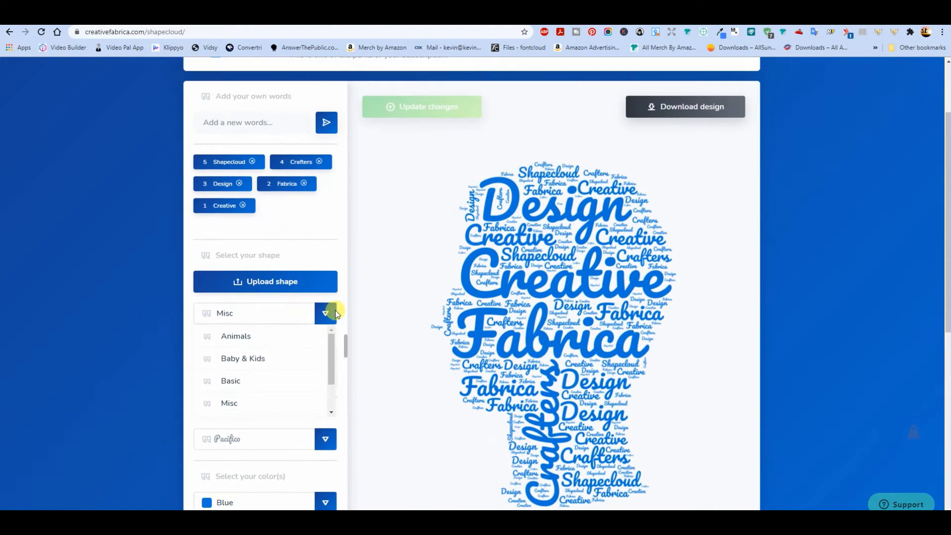
Look through the fonts offered for the word cloud without choosing another one.
{"action": "left_click", "coordinate": [325, 442]}
{"action": "scroll", "coordinate": [387, 446], "scroll_direction": "down", "scroll_amount": 2}
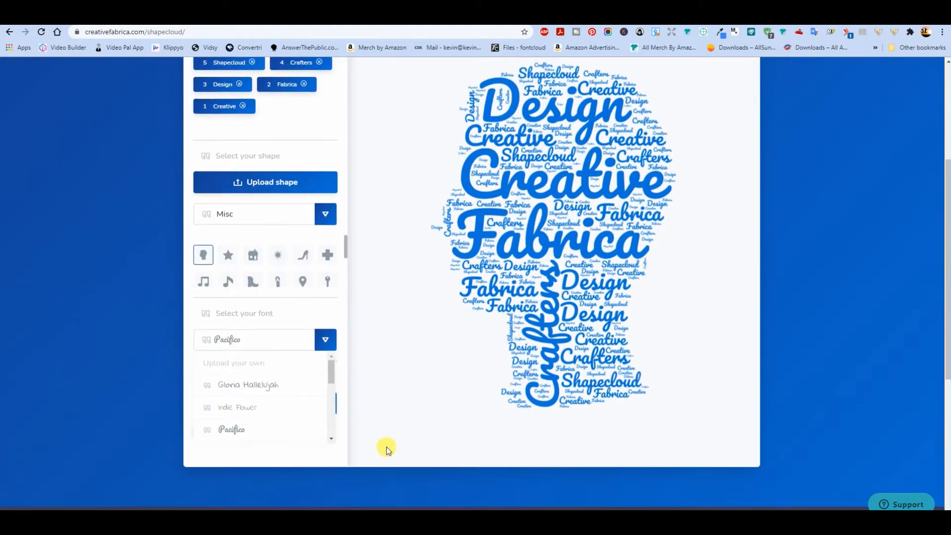
{"action": "scroll", "coordinate": [281, 395], "scroll_direction": "down", "scroll_amount": 3}
{"action": "scroll", "coordinate": [280, 395], "scroll_direction": "up", "scroll_amount": 4}
{"action": "left_click", "coordinate": [325, 339]}
{"action": "scroll", "coordinate": [403, 336], "scroll_direction": "up", "scroll_amount": 2}
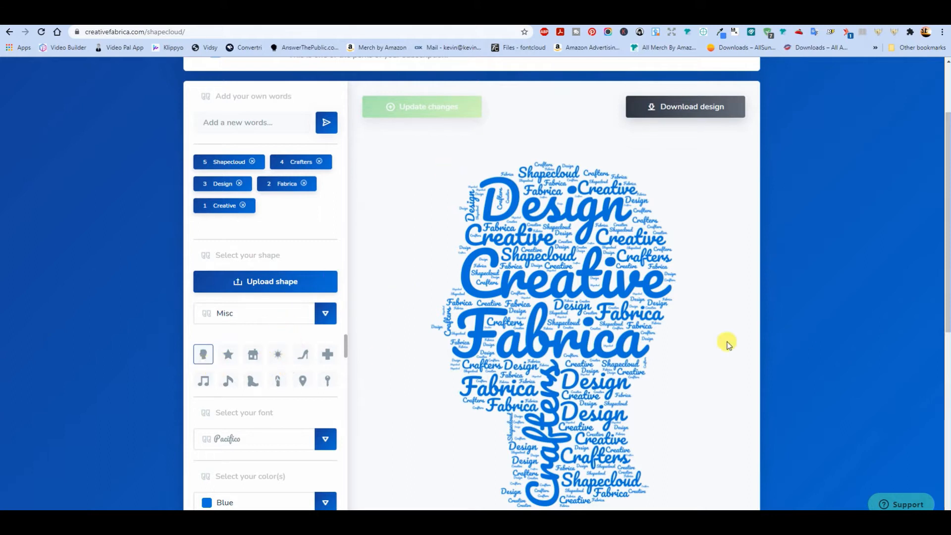
Upload the SVG file from the Coffee Mug SVGs folder as the word cloud's custom shape.
{"action": "left_click", "coordinate": [267, 284]}
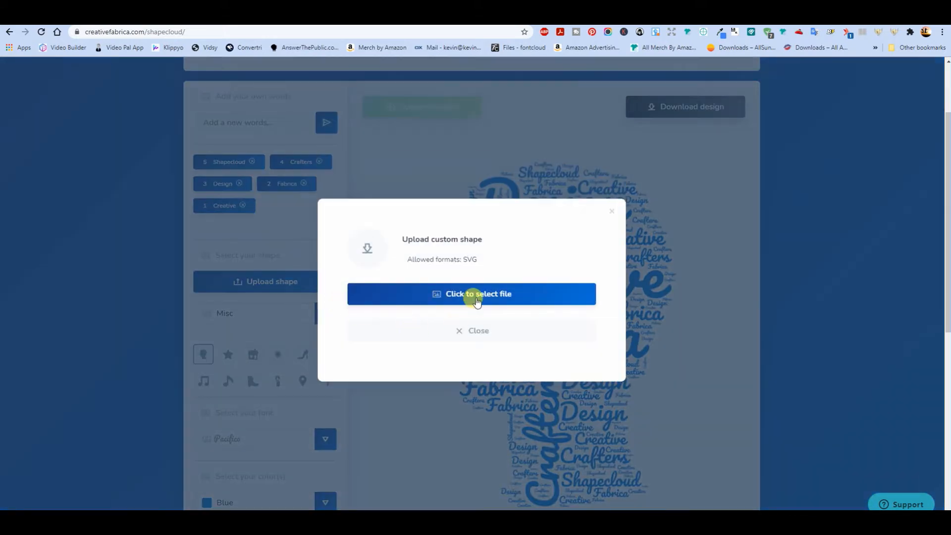
{"action": "left_click", "coordinate": [391, 251]}
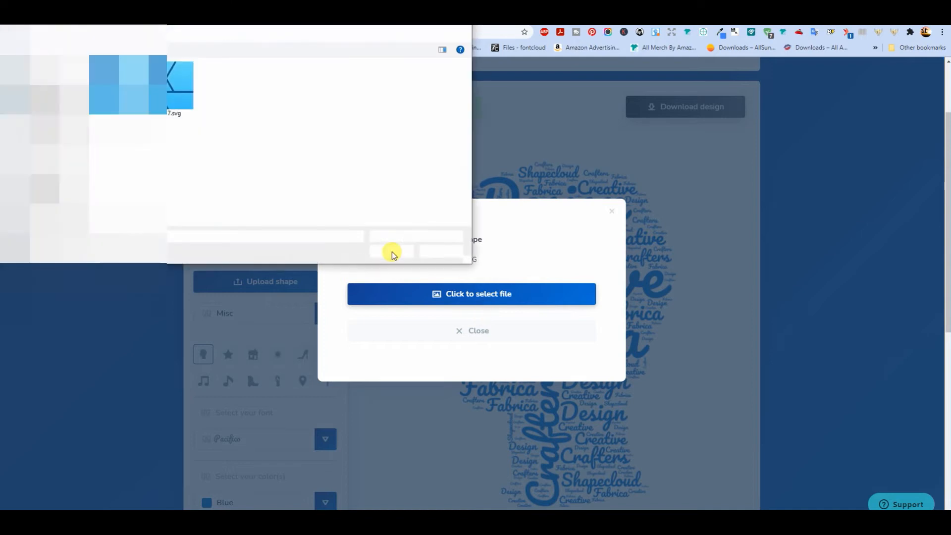
{"action": "left_click", "coordinate": [174, 97]}
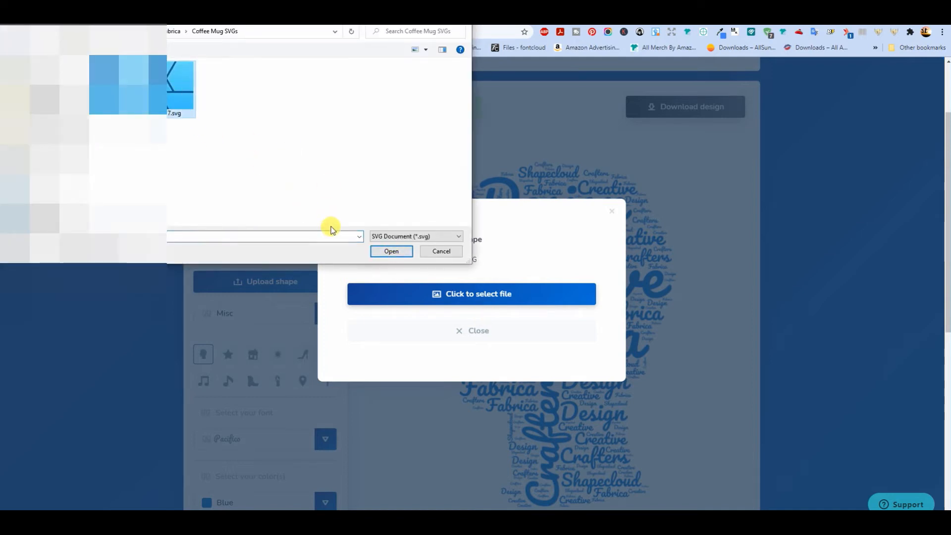
{"action": "left_click", "coordinate": [377, 251]}
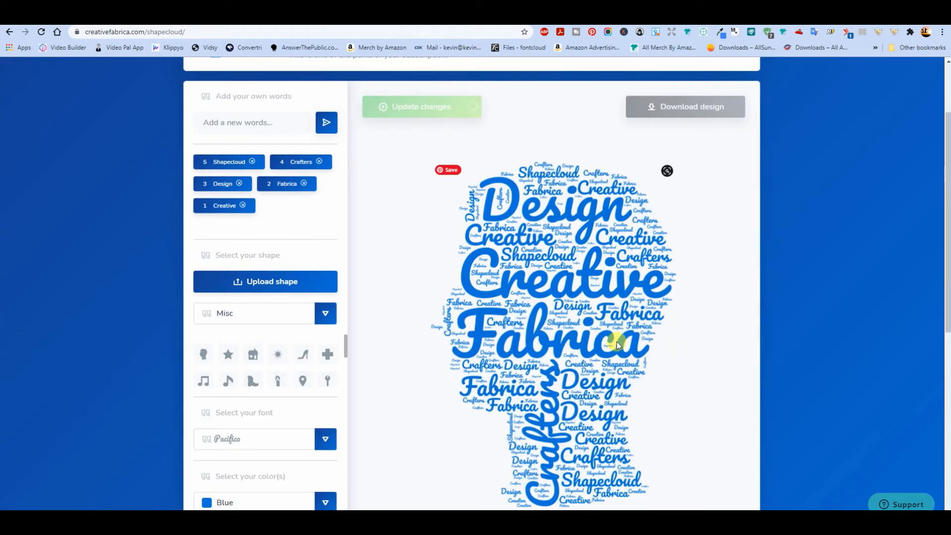
{"action": "scroll", "coordinate": [690, 315], "scroll_direction": "down", "scroll_amount": 1}
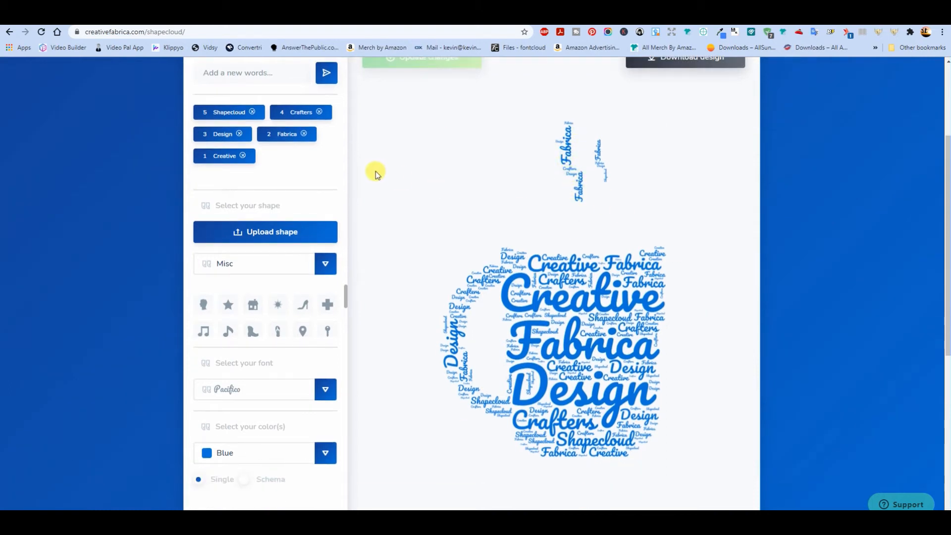
{"action": "scroll", "coordinate": [267, 97], "scroll_direction": "up", "scroll_amount": 1}
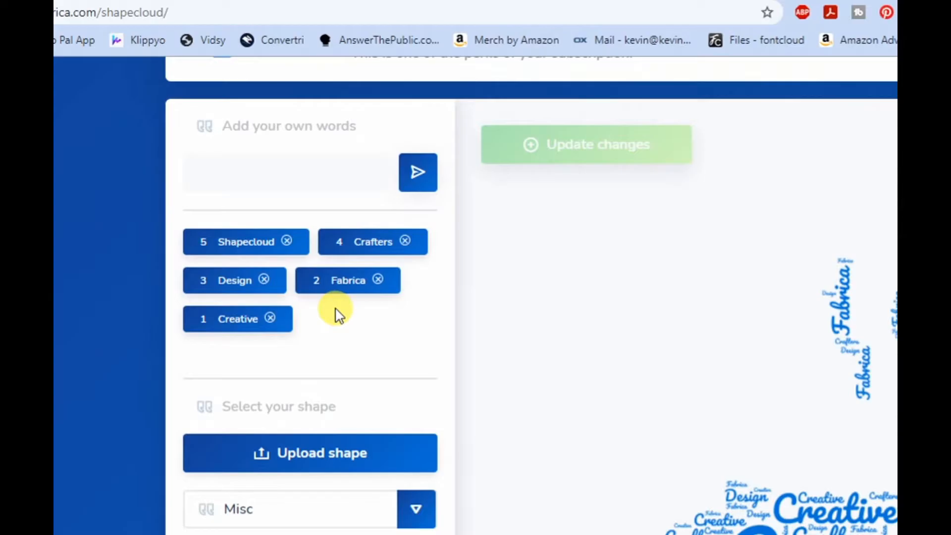
Add the words Graphics, Fonts and Merch to the word cloud's word list.
{"action": "type", "text": "Graphics"}
{"action": "key", "text": "Return"}
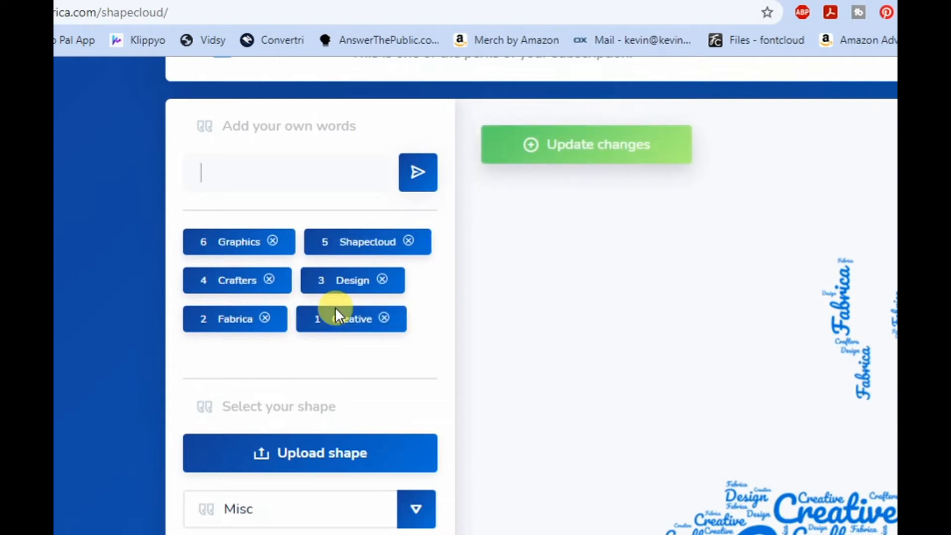
{"action": "type", "text": "Fonts"}
{"action": "key", "text": "Return"}
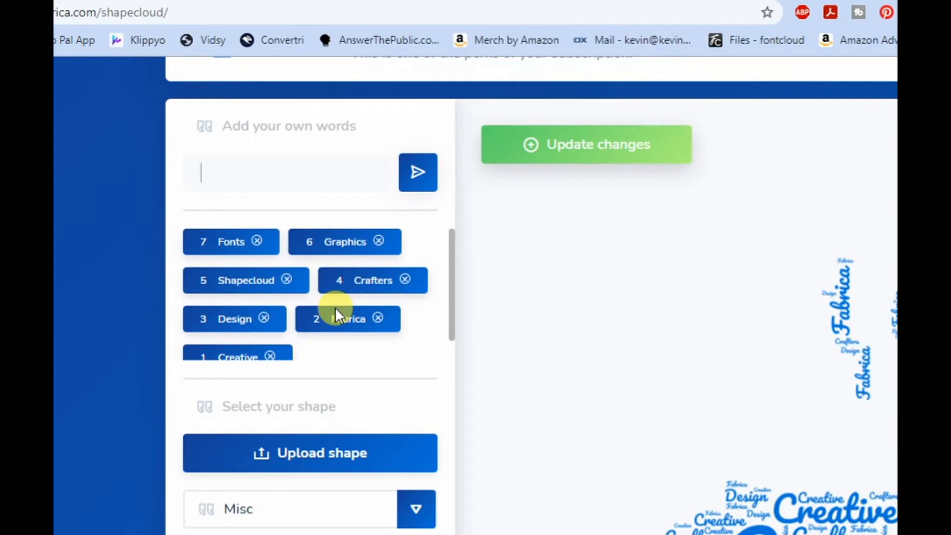
{"action": "type", "text": "Merch"}
{"action": "key", "text": "Return"}
Add the words T-Shirts and Mugs to the list and update the mug design with the new words.
{"action": "type", "text": "T s"}
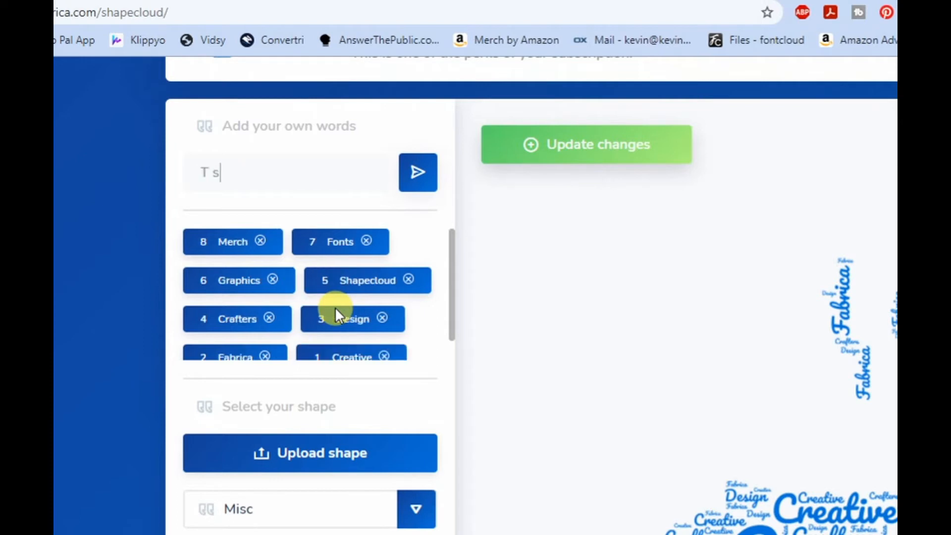
{"action": "type", "text": "-shirt"}
{"action": "key", "text": "BackSpace"}
{"action": "key", "text": "BackSpace"}
{"action": "key", "text": "BackSpace"}
{"action": "key", "text": "BackSpace"}
{"action": "type", "text": "Shirts"}
{"action": "key", "text": "Return"}
{"action": "type", "text": "Mugs"}
{"action": "key", "text": "Return"}
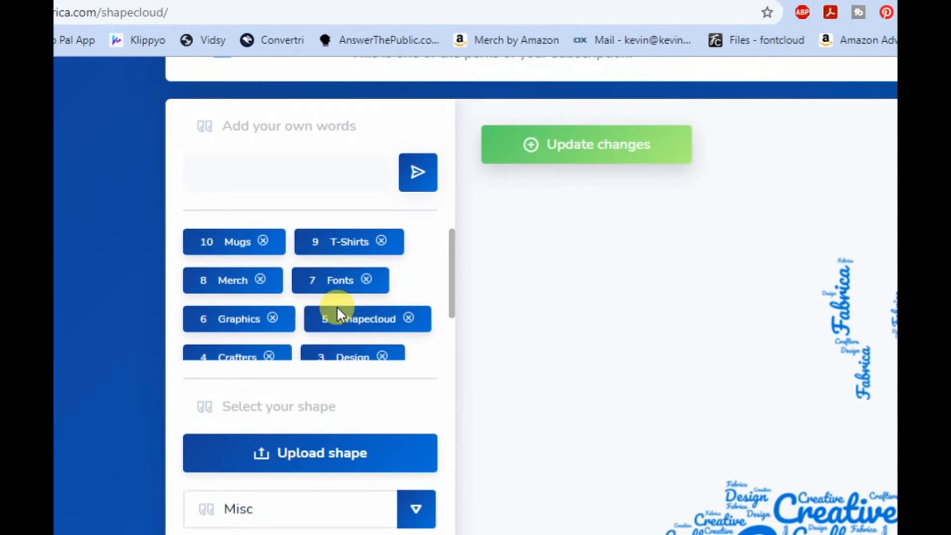
{"action": "scroll", "coordinate": [337, 314], "scroll_direction": "down", "scroll_amount": 2}
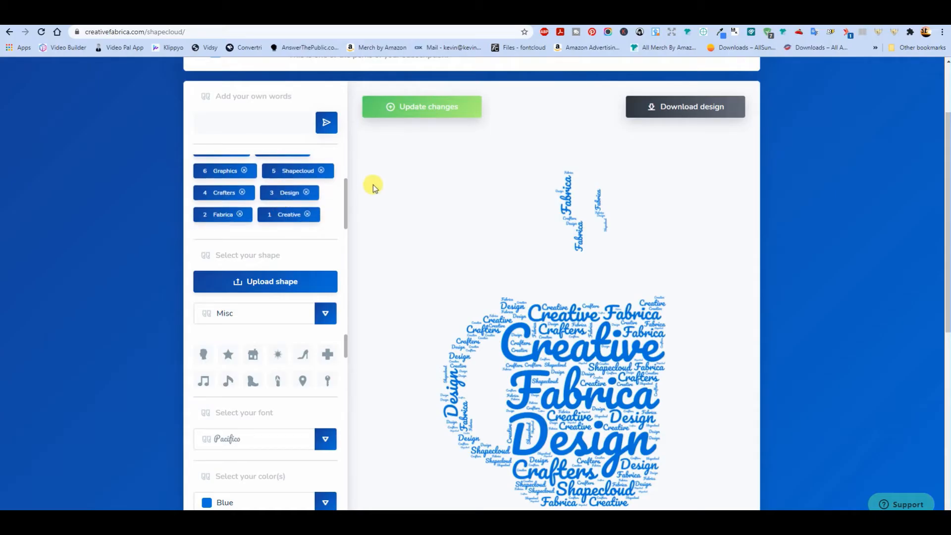
{"action": "left_click", "coordinate": [416, 109]}
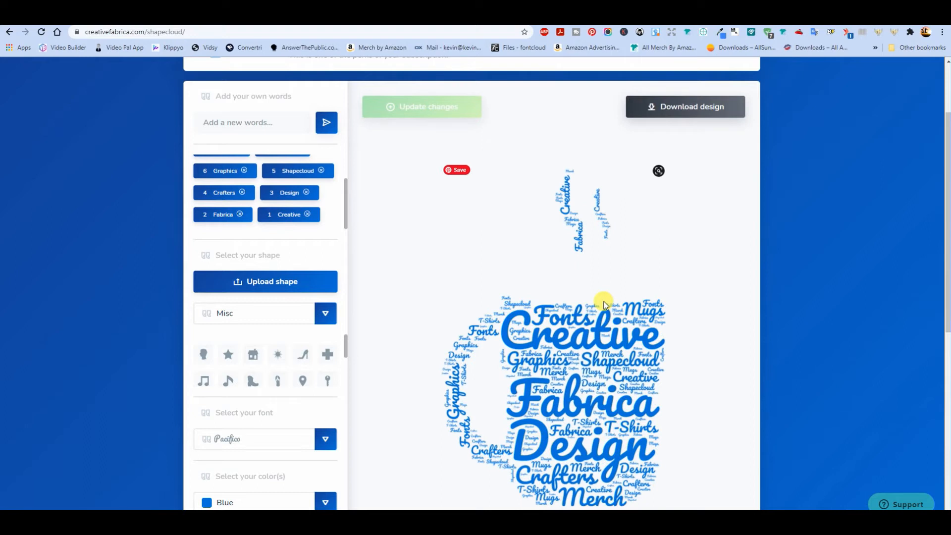
Set the word cloud's single color to White and update the design.
{"action": "scroll", "coordinate": [531, 340], "scroll_direction": "down", "scroll_amount": 1}
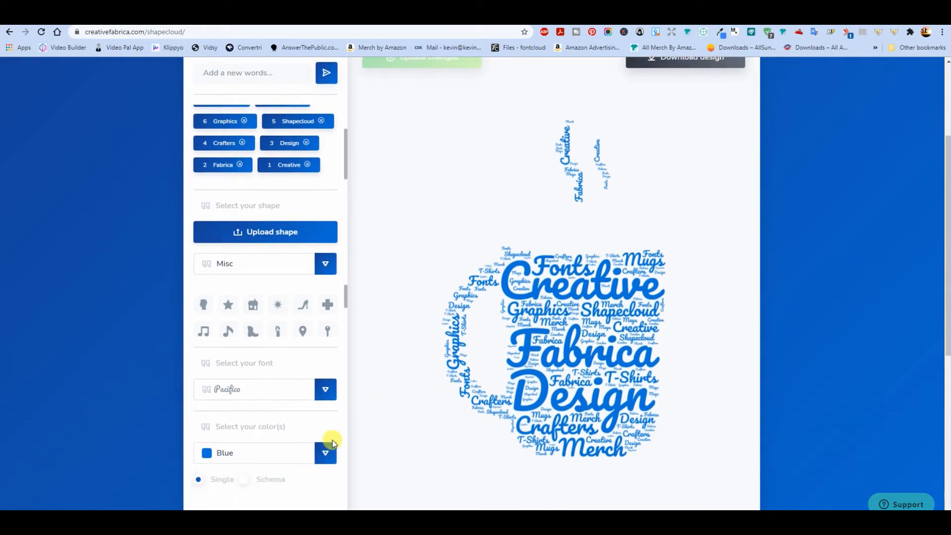
{"action": "left_click", "coordinate": [328, 455]}
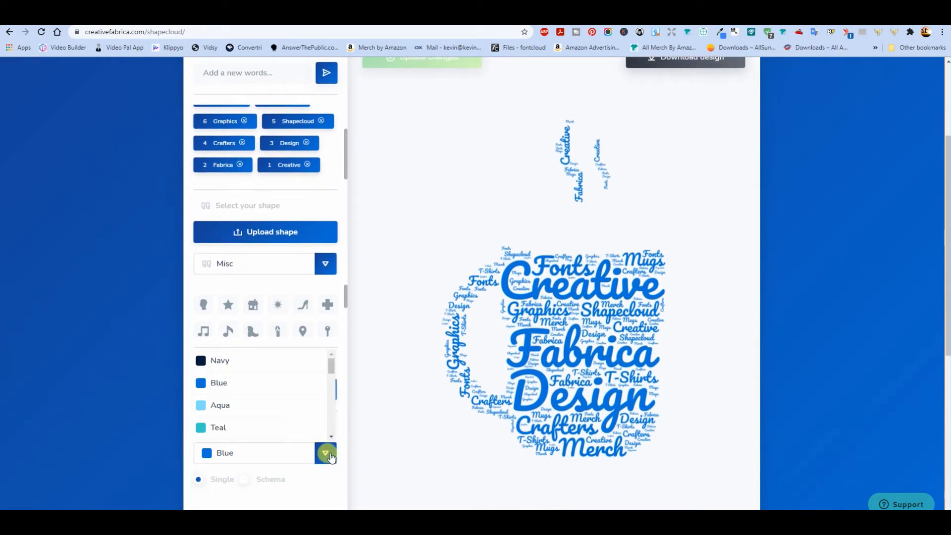
{"action": "scroll", "coordinate": [287, 411], "scroll_direction": "down", "scroll_amount": 2}
{"action": "scroll", "coordinate": [288, 411], "scroll_direction": "up", "scroll_amount": 2}
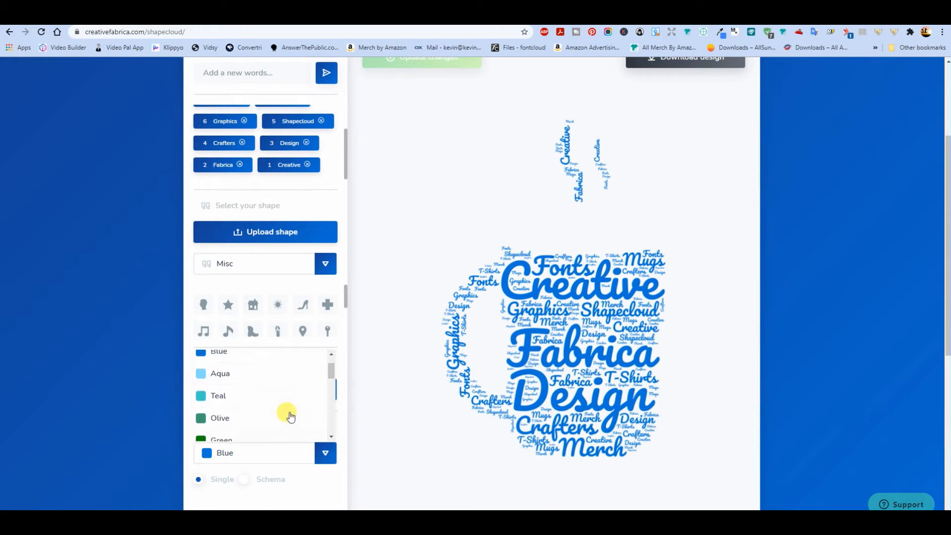
{"action": "scroll", "coordinate": [287, 415], "scroll_direction": "down", "scroll_amount": 5}
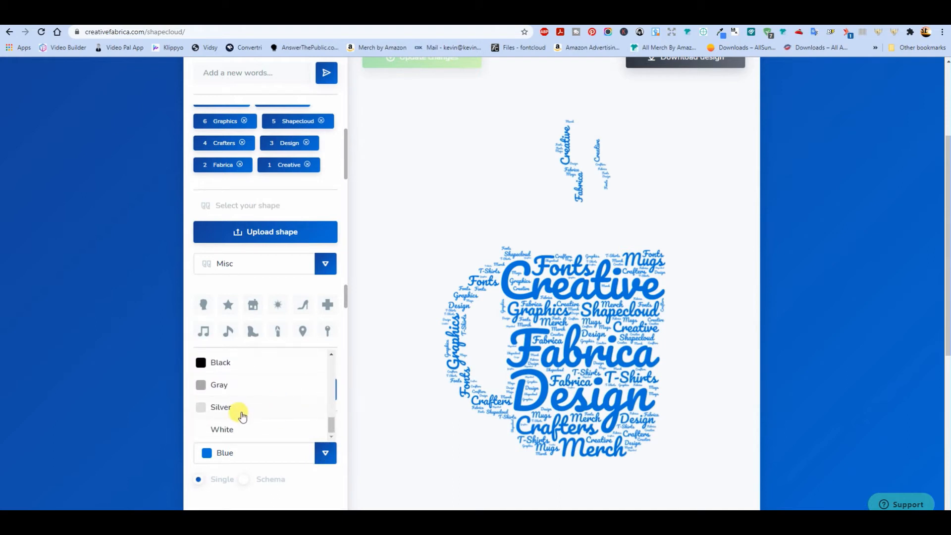
{"action": "left_click", "coordinate": [224, 435]}
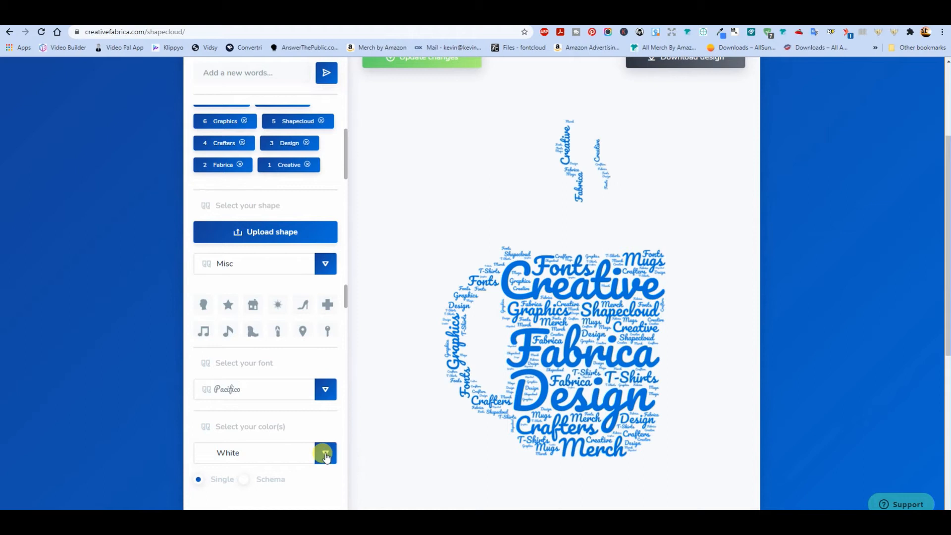
{"action": "scroll", "coordinate": [372, 407], "scroll_direction": "up", "scroll_amount": 3}
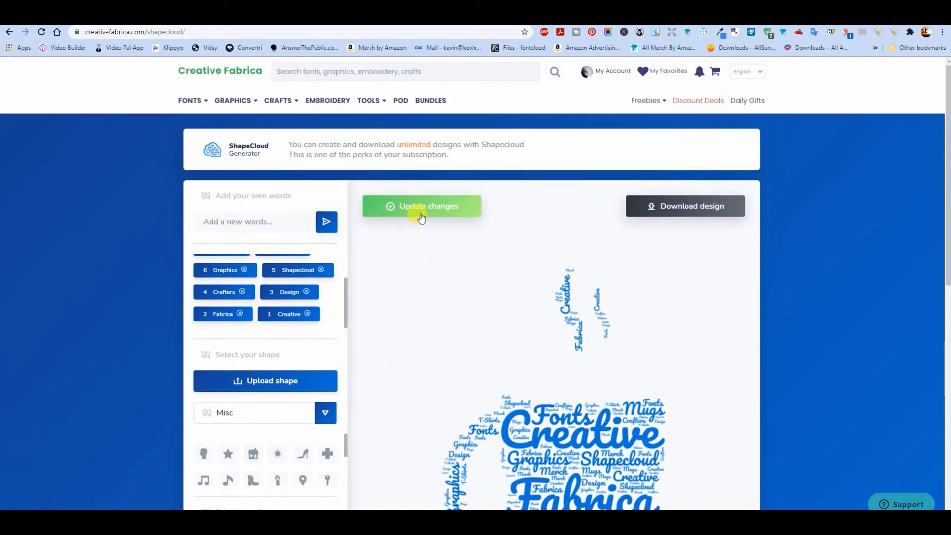
{"action": "left_click", "coordinate": [419, 212]}
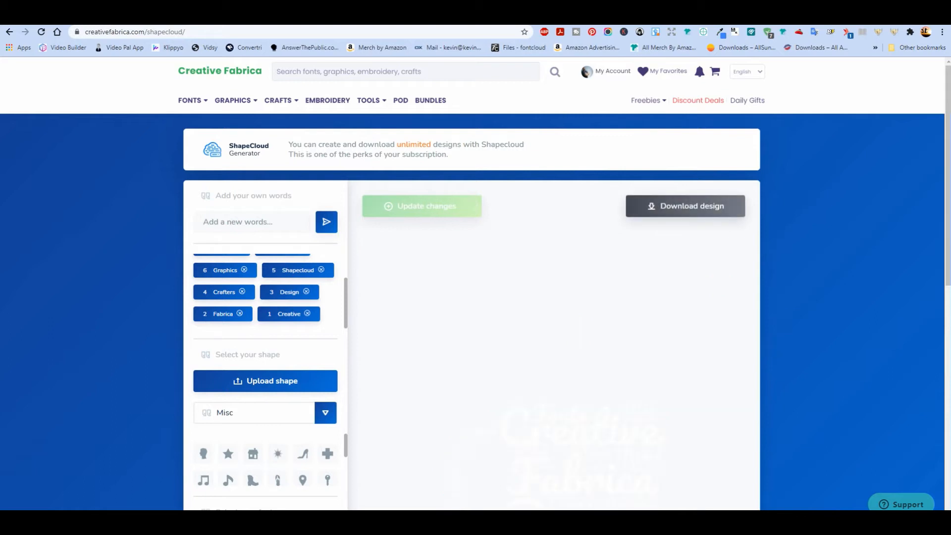
{"action": "scroll", "coordinate": [709, 284], "scroll_direction": "down", "scroll_amount": 3}
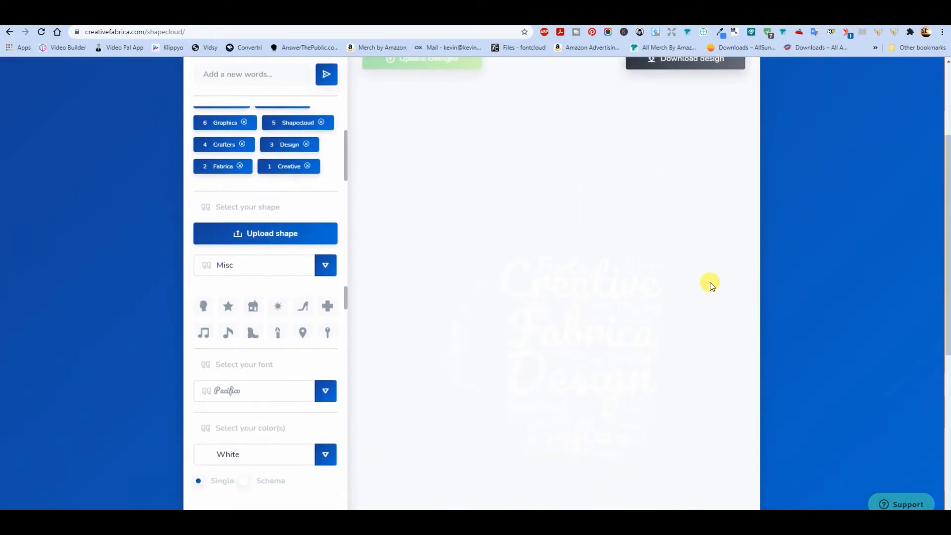
Download the white mug word cloud as an SVG into the Coffee Mug SVGs folder and close the download dialog.
{"action": "scroll", "coordinate": [710, 284], "scroll_direction": "down", "scroll_amount": 1}
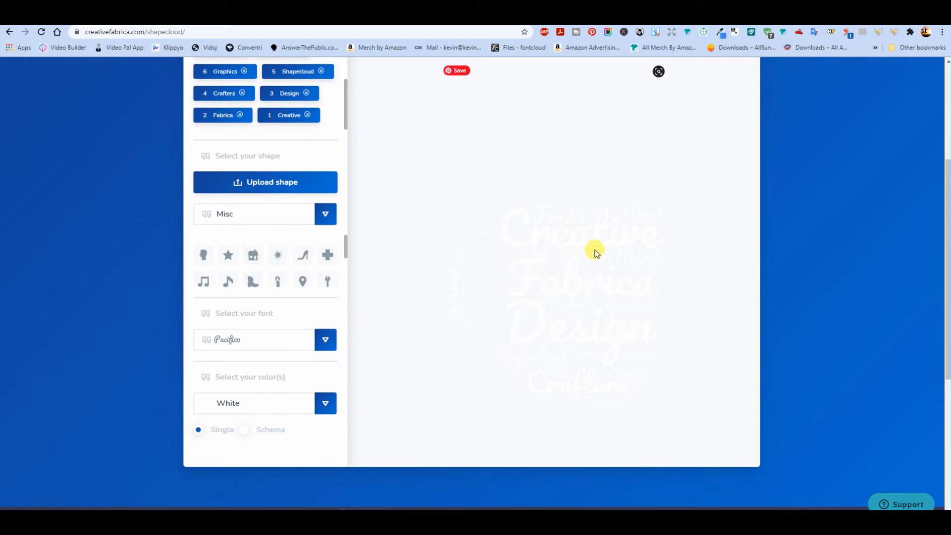
{"action": "scroll", "coordinate": [686, 257], "scroll_direction": "up", "scroll_amount": 4}
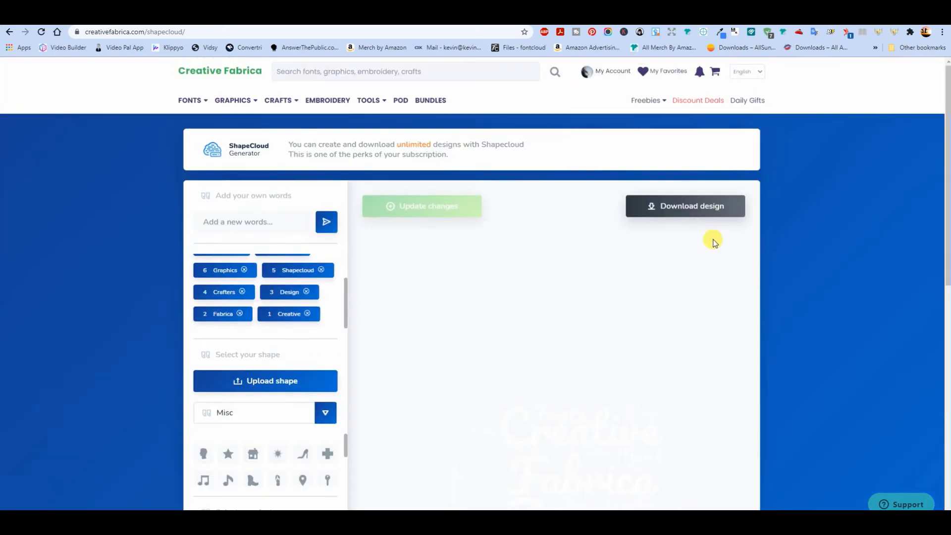
{"action": "left_click", "coordinate": [685, 206]}
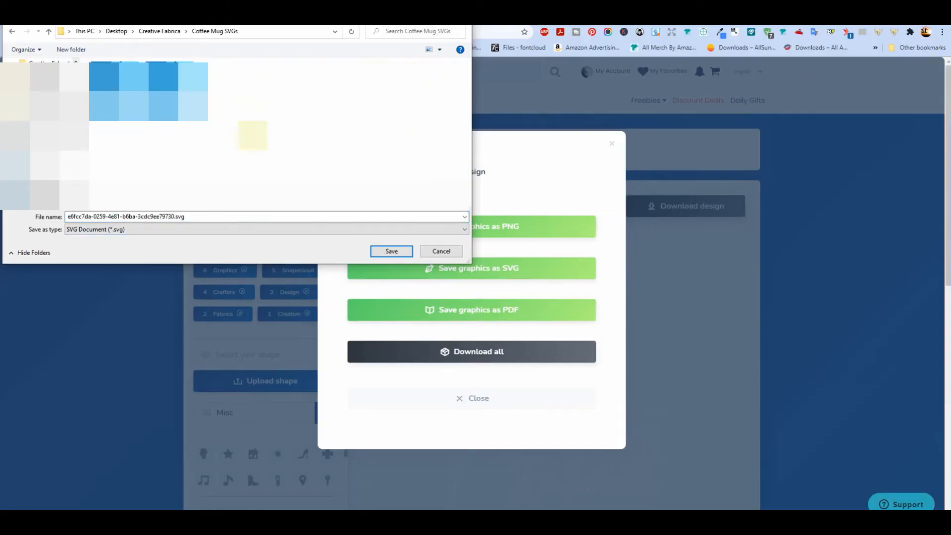
{"action": "left_click", "coordinate": [383, 250]}
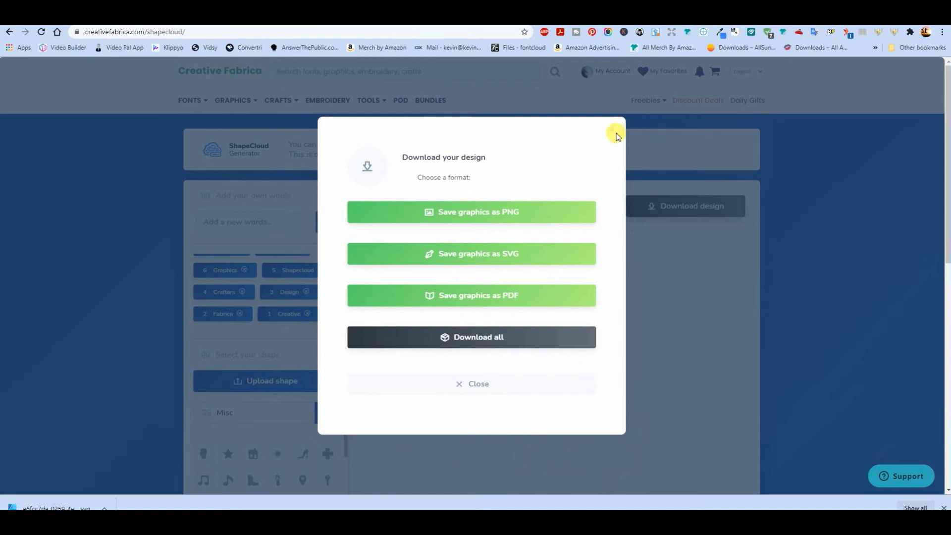
{"action": "left_click", "coordinate": [615, 133]}
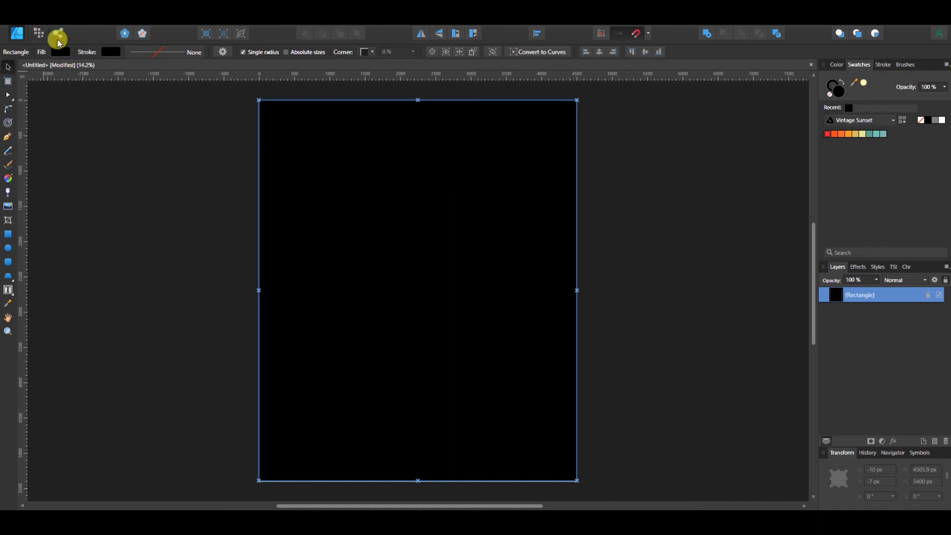
Switch to Affinity Designer and place the saved word cloud SVG on the black canvas, about 3160 × 4797 px.
{"action": "left_click", "coordinate": [8, 207]}
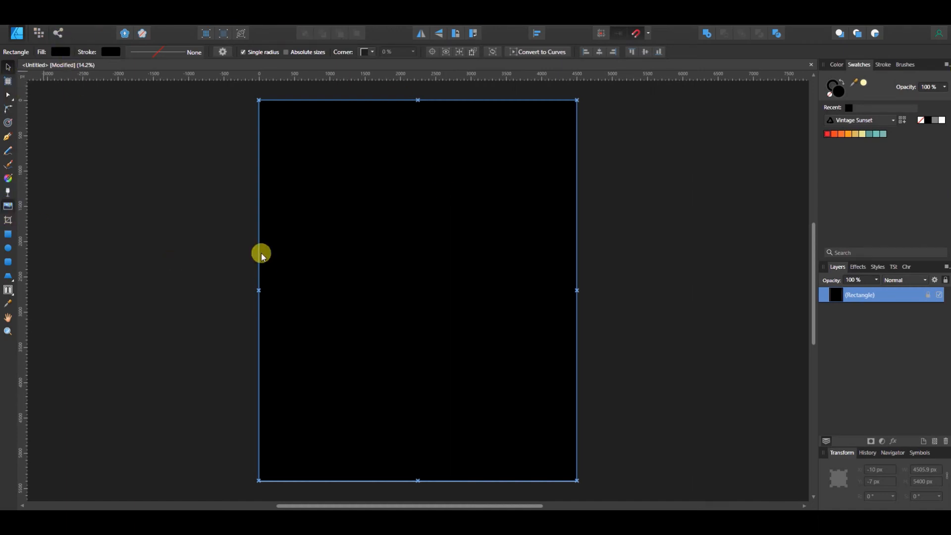
{"action": "left_click_drag", "start_coordinate": [932, 113], "coordinate": [813, 109]}
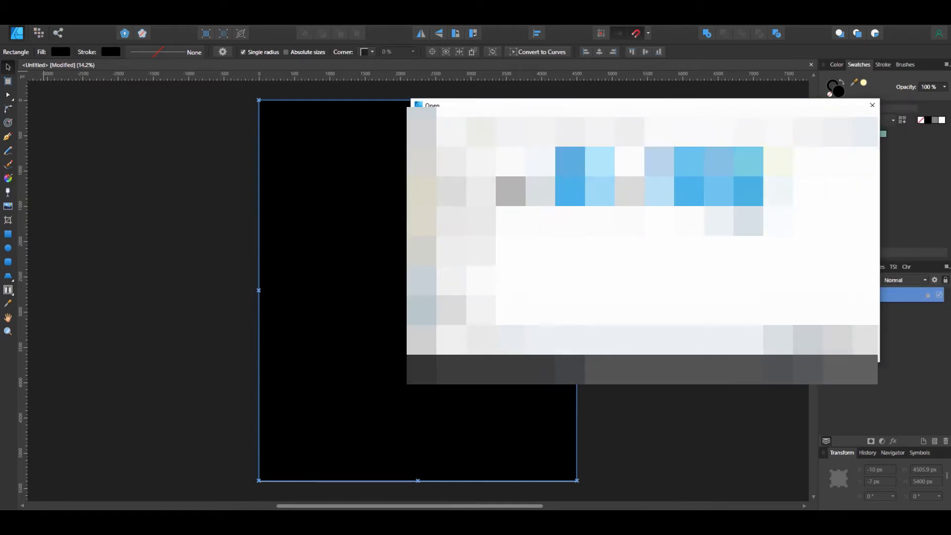
{"action": "double_click", "coordinate": [718, 191]}
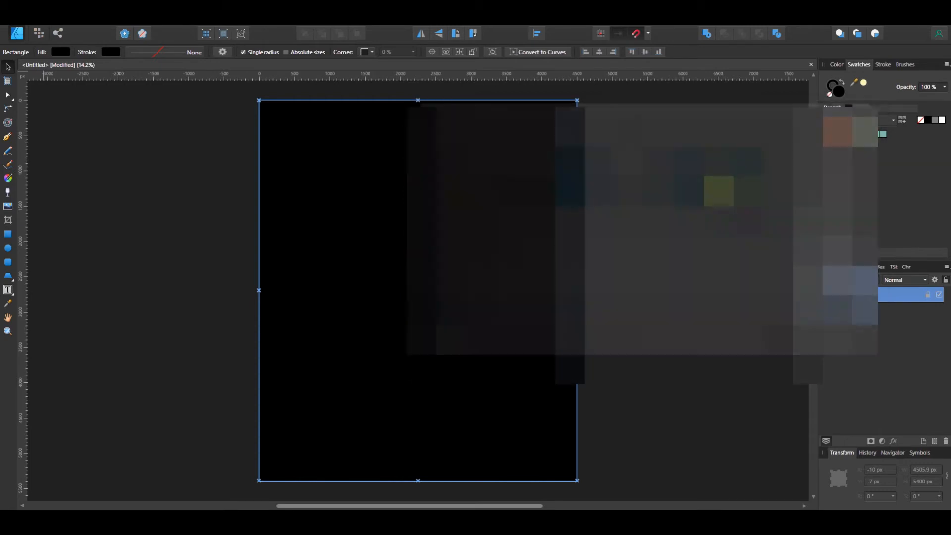
{"action": "left_click_drag", "start_coordinate": [280, 132], "coordinate": [609, 399]}
{"action": "left_click_drag", "start_coordinate": [439, 310], "coordinate": [464, 289]}
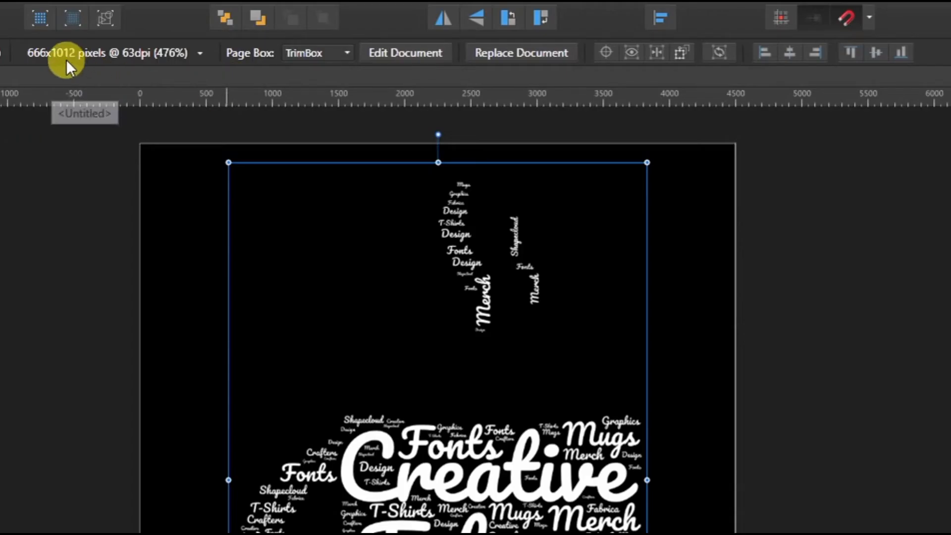
Open the embedded word cloud document for editing and hide its grid.
{"action": "left_click", "coordinate": [392, 55]}
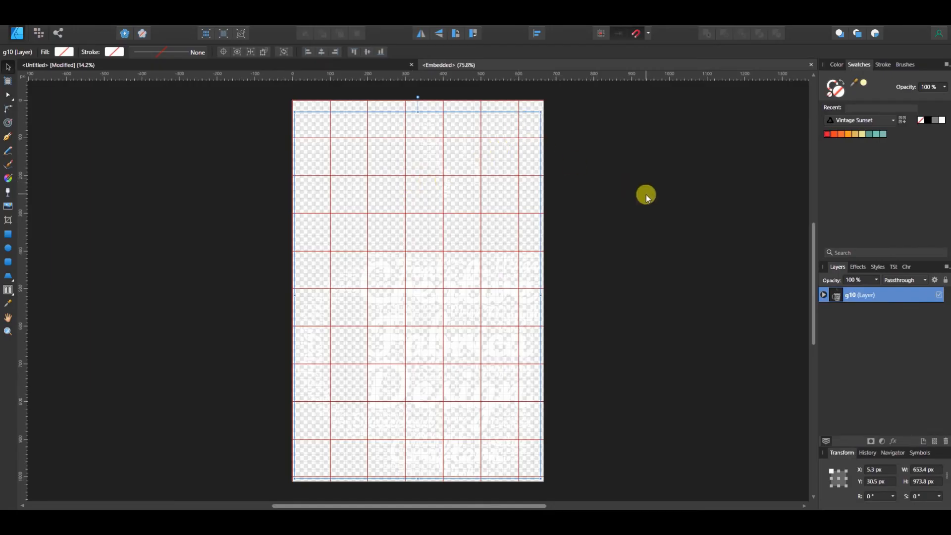
{"action": "key", "text": "ctrl+'"}
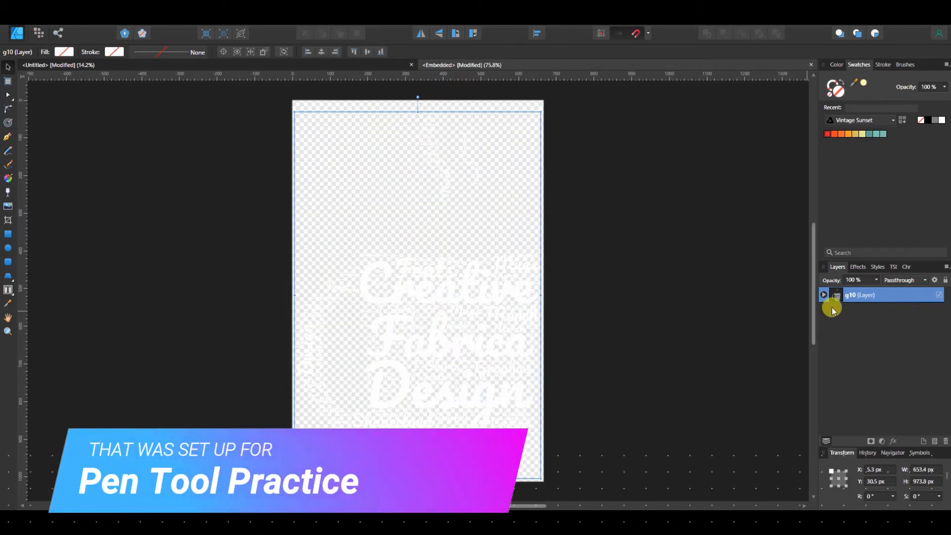
Draw a black rectangle of about 666.7 × 1012 px covering the embedded page and send it behind the words.
{"action": "key", "text": "m"}
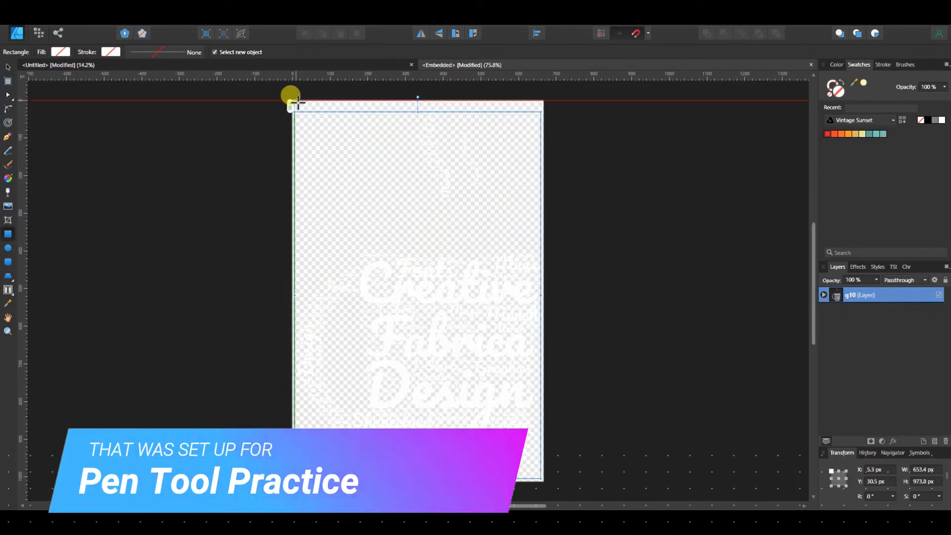
{"action": "left_click_drag", "start_coordinate": [293, 100], "coordinate": [544, 482]}
{"action": "left_click", "coordinate": [928, 120]}
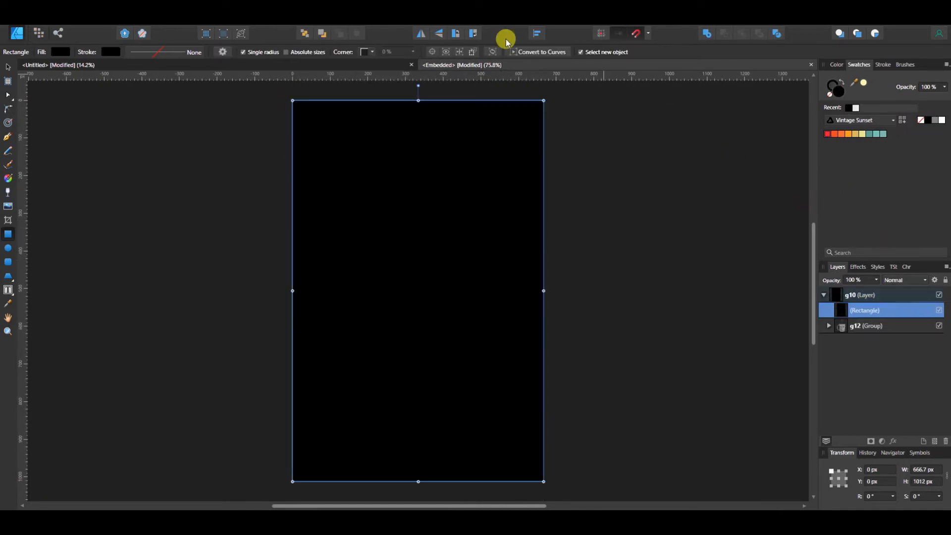
{"action": "left_click", "coordinate": [314, 37]}
{"action": "key", "text": "v"}
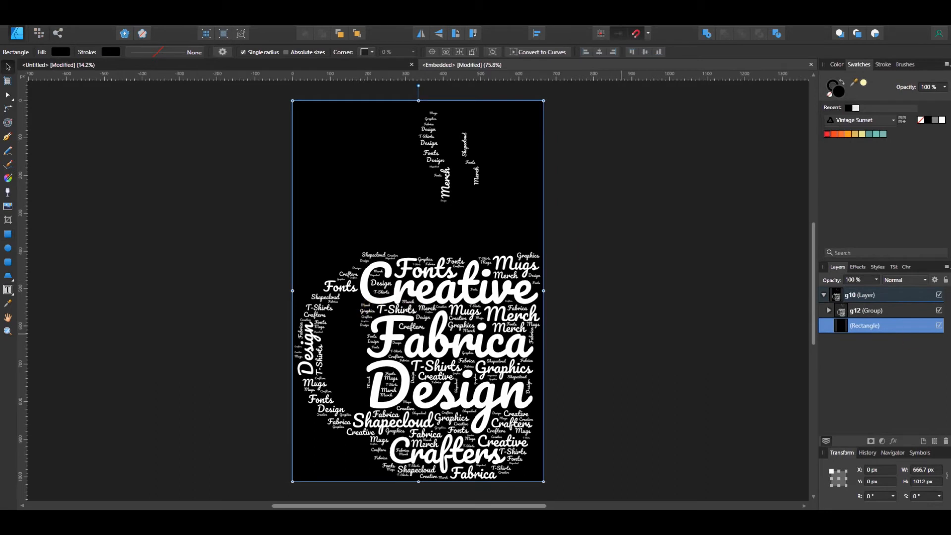
Expand the g12 group to list its individual letter curves and select the topmost one, path2416.
{"action": "left_click_drag", "start_coordinate": [868, 312], "coordinate": [826, 309]}
{"action": "left_click", "coordinate": [827, 310]}
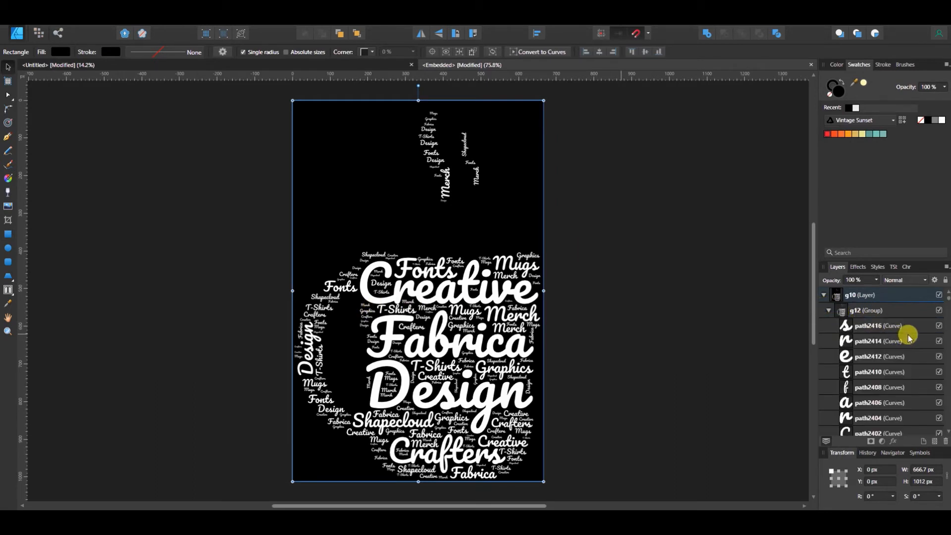
{"action": "left_click", "coordinate": [456, 282]}
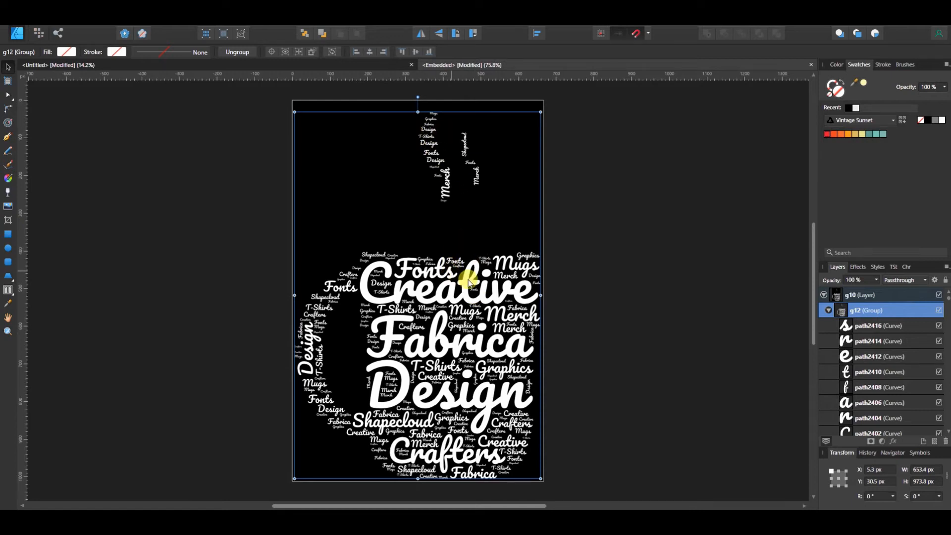
{"action": "left_click", "coordinate": [867, 327]}
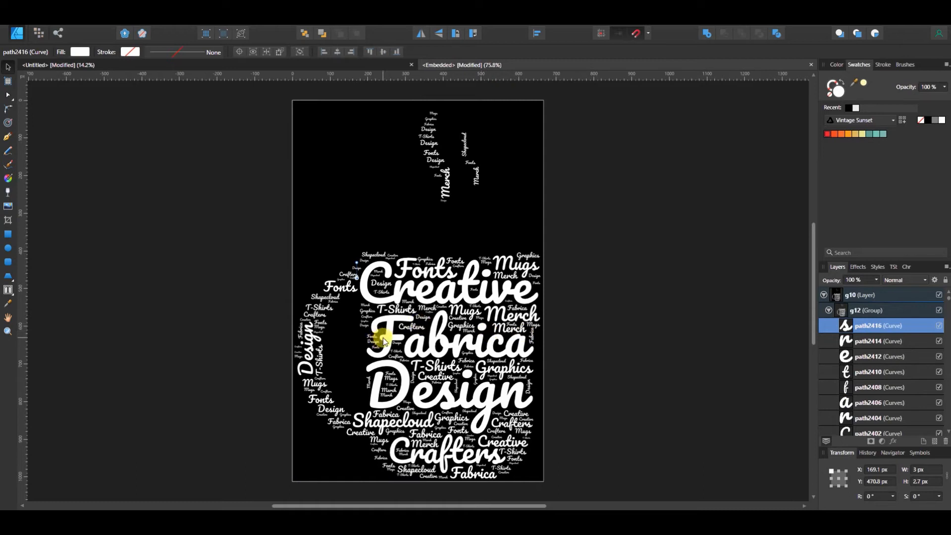
Select all eight letters of the large word Creative and group them.
{"action": "left_click", "coordinate": [379, 303]}
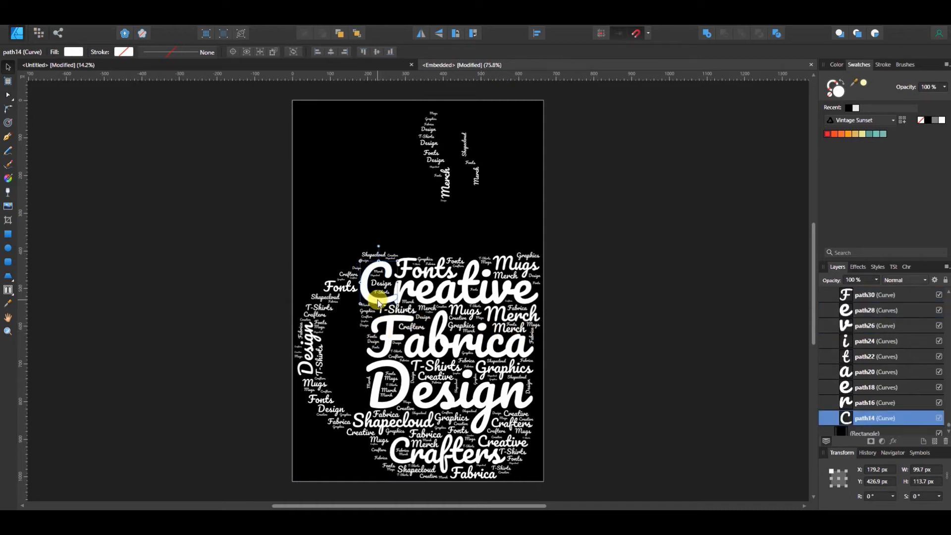
{"action": "left_click", "coordinate": [408, 290], "text": "shift"}
{"action": "left_click", "coordinate": [430, 294], "text": "shift"}
{"action": "left_click", "coordinate": [460, 292], "text": "shift"}
{"action": "left_click", "coordinate": [474, 287], "text": "shift"}
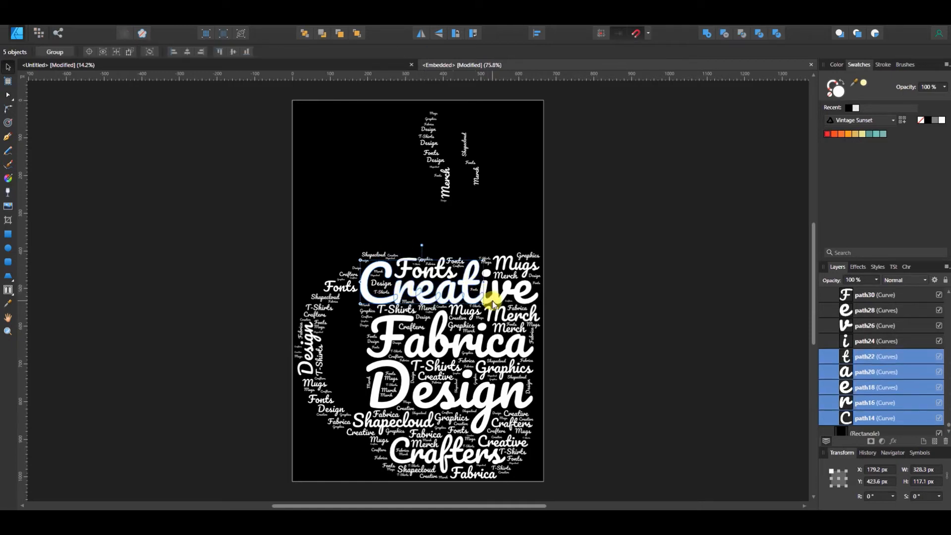
{"action": "left_click", "coordinate": [489, 298], "text": "shift"}
{"action": "left_click", "coordinate": [507, 293], "text": "shift"}
{"action": "left_click", "coordinate": [527, 293], "text": "shift"}
{"action": "left_click", "coordinate": [832, 470]}
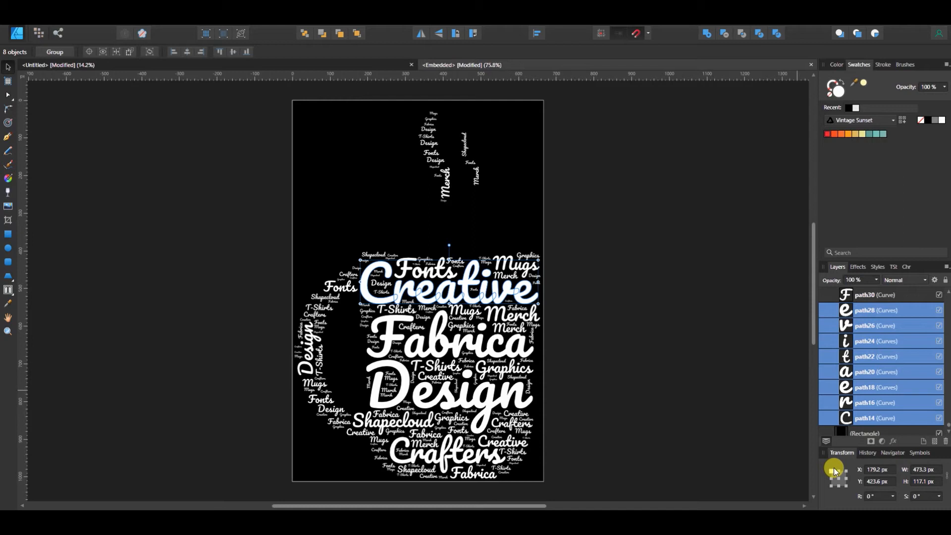
{"action": "key", "text": "ctrl+g"}
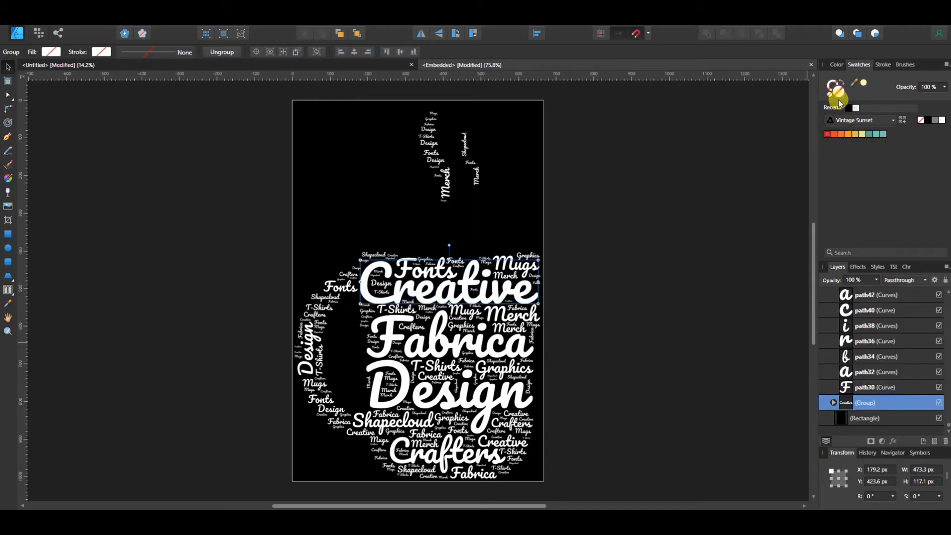
Fill the Creative group with the red Vintage Sunset swatch and check it in the main document before returning to the embedded one.
{"action": "left_click", "coordinate": [830, 132]}
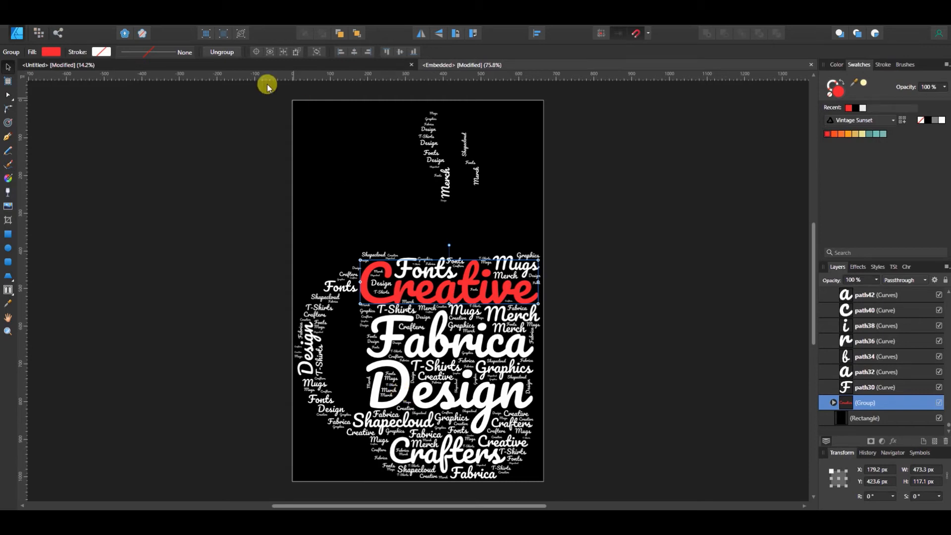
{"action": "left_click", "coordinate": [264, 64]}
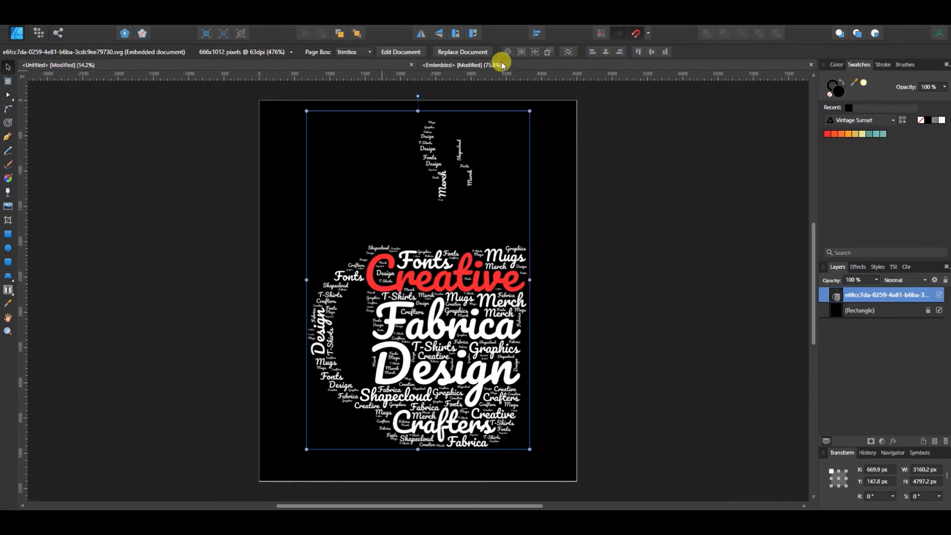
{"action": "left_click", "coordinate": [542, 69]}
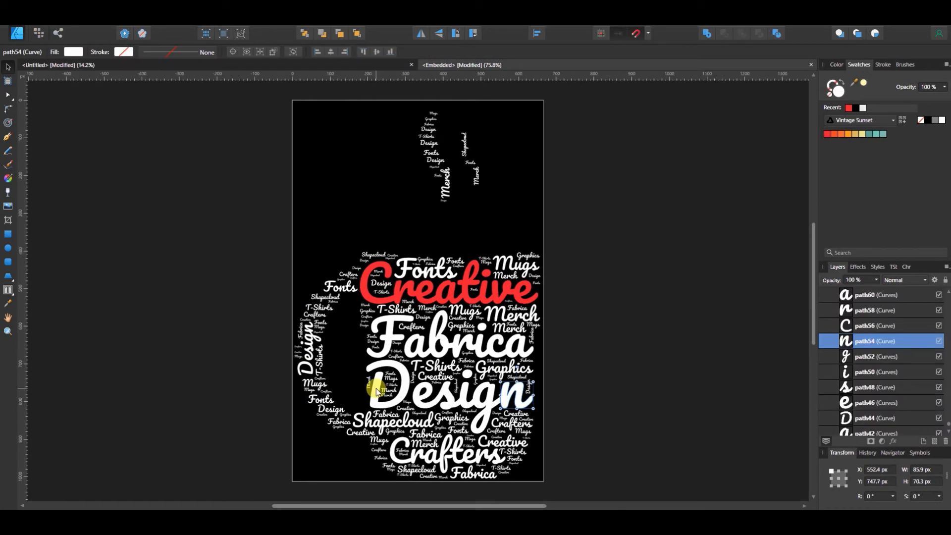
Select all six letters of the large word Design and group them.
{"action": "left_click", "coordinate": [376, 391], "text": "shift"}
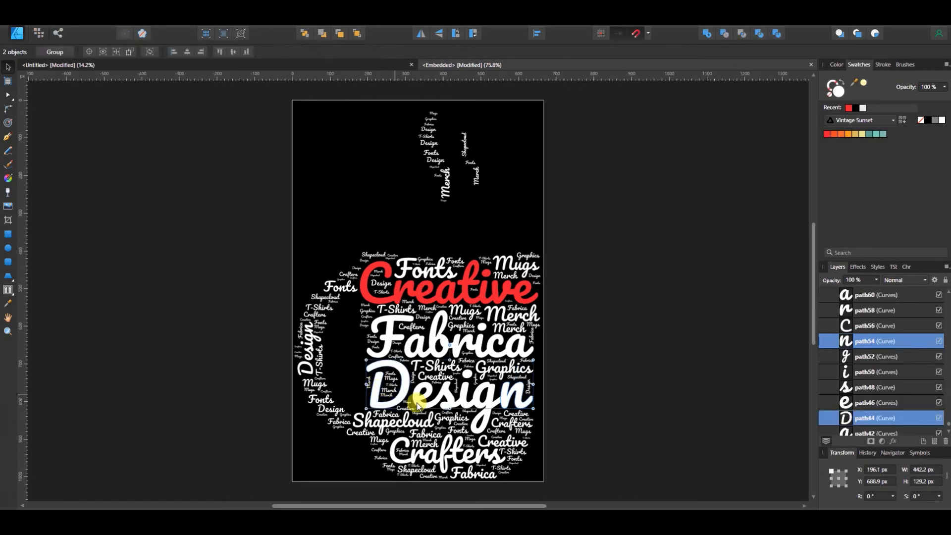
{"action": "left_click", "coordinate": [416, 403], "text": "shift"}
{"action": "left_click", "coordinate": [446, 397], "text": "shift"}
{"action": "left_click", "coordinate": [466, 391], "text": "shift"}
{"action": "left_click", "coordinate": [493, 399], "text": "shift"}
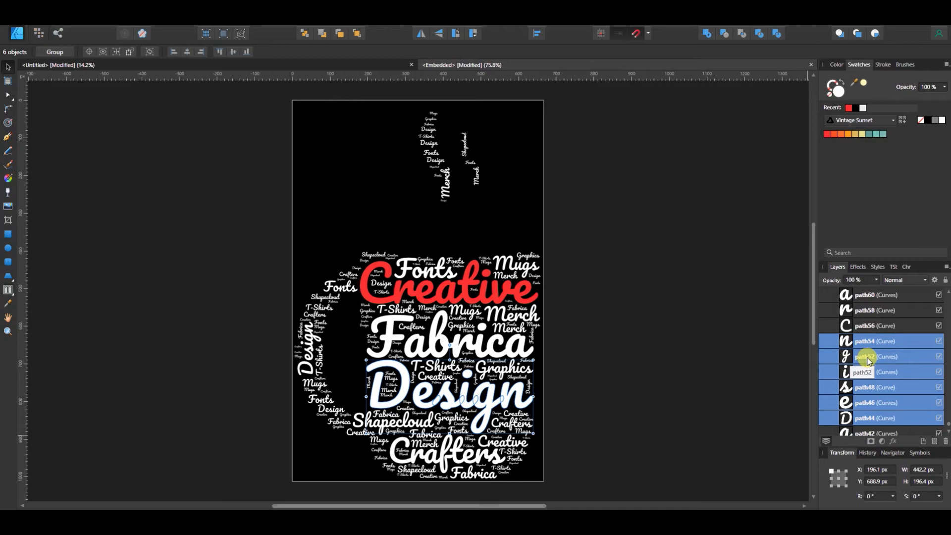
{"action": "key", "text": "ctrl+g"}
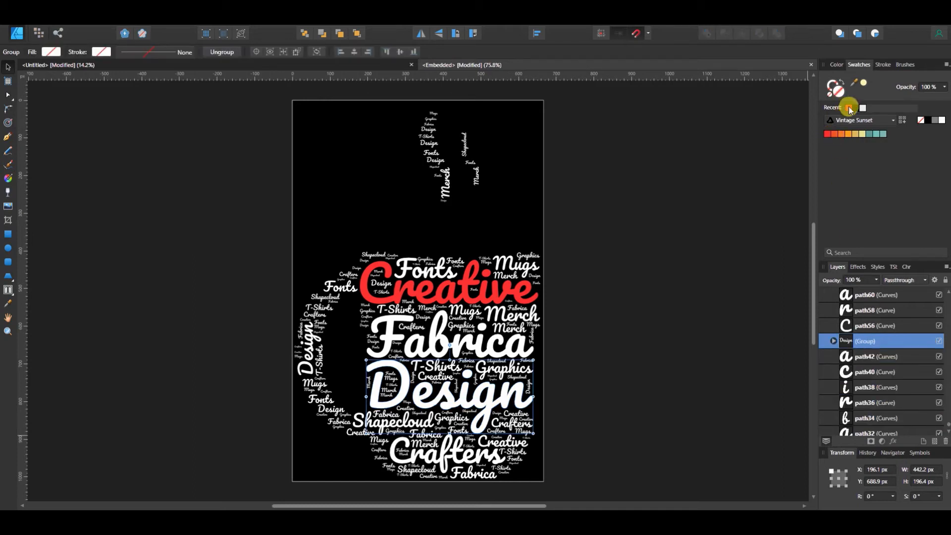
Fill the Design group with the same recent red and check it in the main document before returning to the embedded one.
{"action": "left_click", "coordinate": [849, 108]}
{"action": "left_click", "coordinate": [301, 66]}
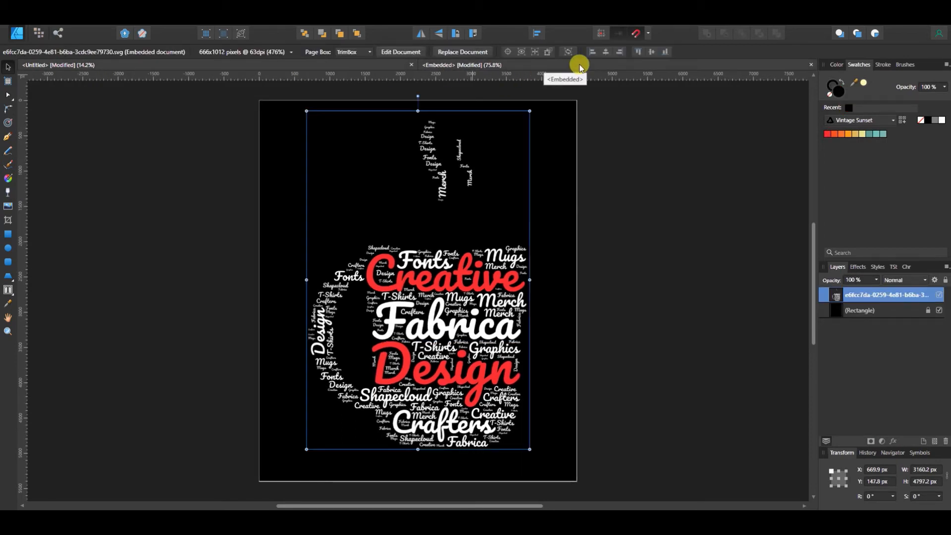
{"action": "left_click", "coordinate": [580, 66]}
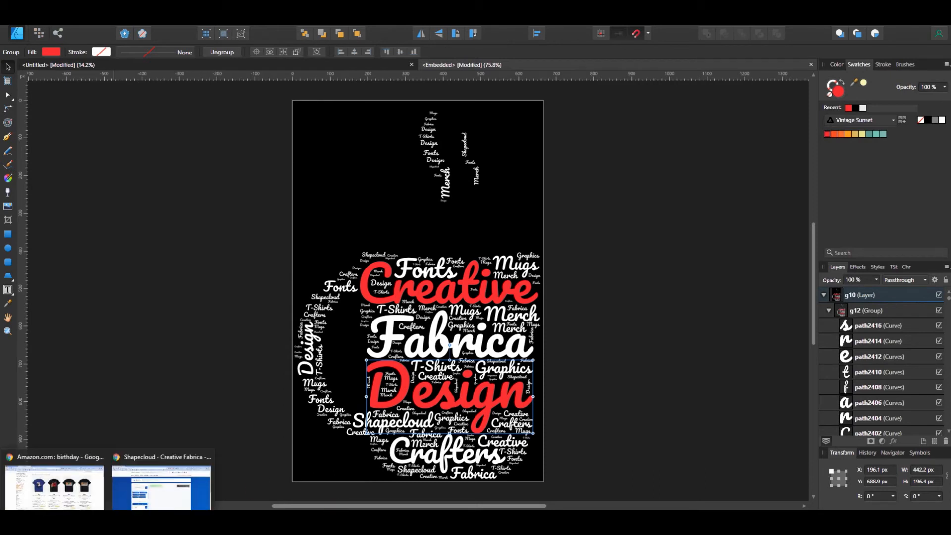
{"action": "left_click", "coordinate": [166, 491]}
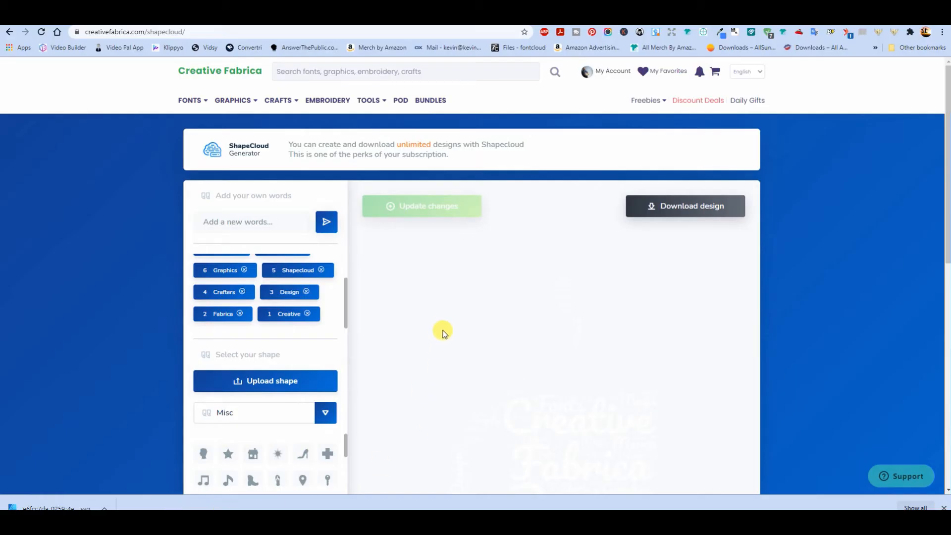
{"action": "scroll", "coordinate": [275, 308], "scroll_direction": "up", "scroll_amount": 2}
{"action": "scroll", "coordinate": [276, 309], "scroll_direction": "down", "scroll_amount": 2}
{"action": "left_click", "coordinate": [376, 523]}
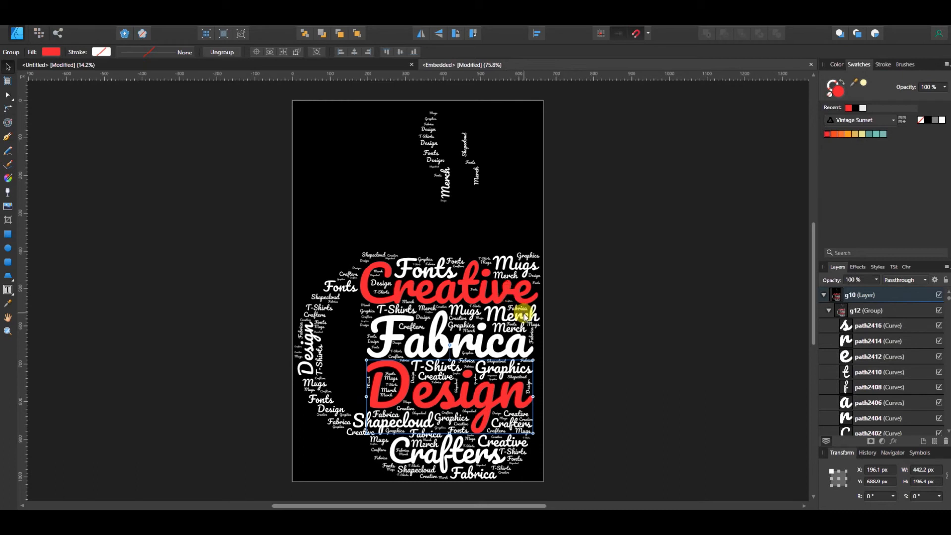
{"action": "scroll", "coordinate": [463, 285], "scroll_direction": "up", "scroll_amount": 2}
{"action": "scroll", "coordinate": [465, 277], "scroll_direction": "down", "scroll_amount": 3}
{"action": "scroll", "coordinate": [465, 278], "scroll_direction": "up", "scroll_amount": 1}
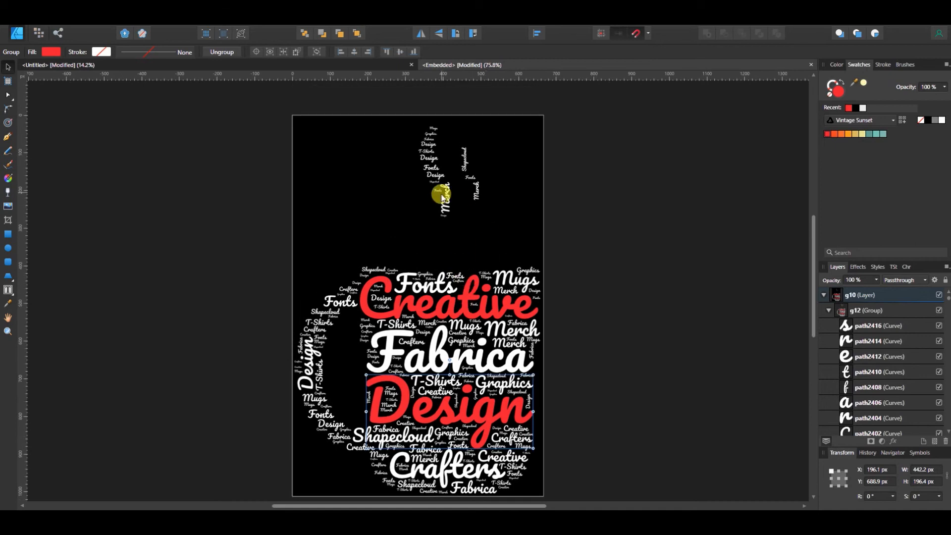
Select all five letters of the vertical word Merch in the mug's right-hand steam trail and group them.
{"action": "left_click", "coordinate": [478, 201]}
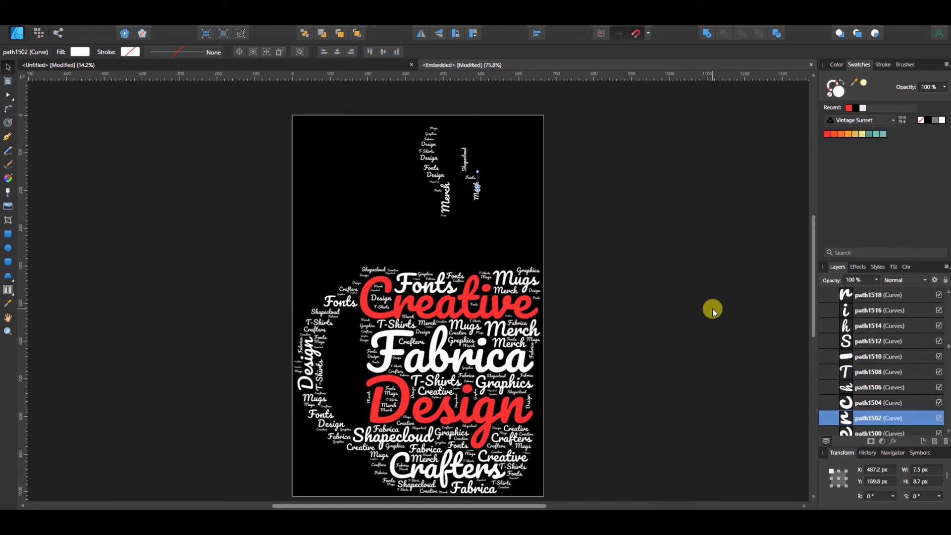
{"action": "scroll", "coordinate": [545, 222], "scroll_direction": "up", "scroll_amount": 1}
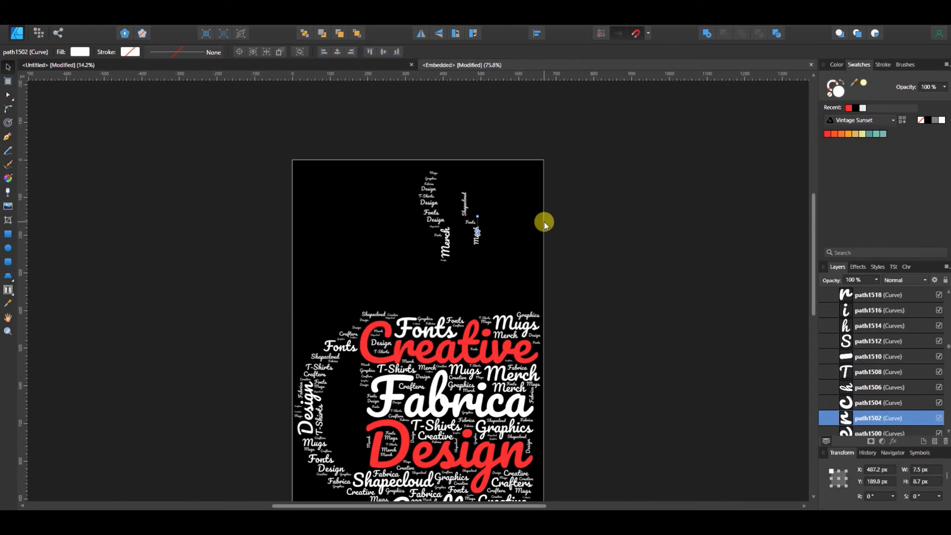
{"action": "key", "text": "ctrl+plus"}
{"action": "key", "text": "ctrl+plus"}
{"action": "key", "text": "ctrl+plus"}
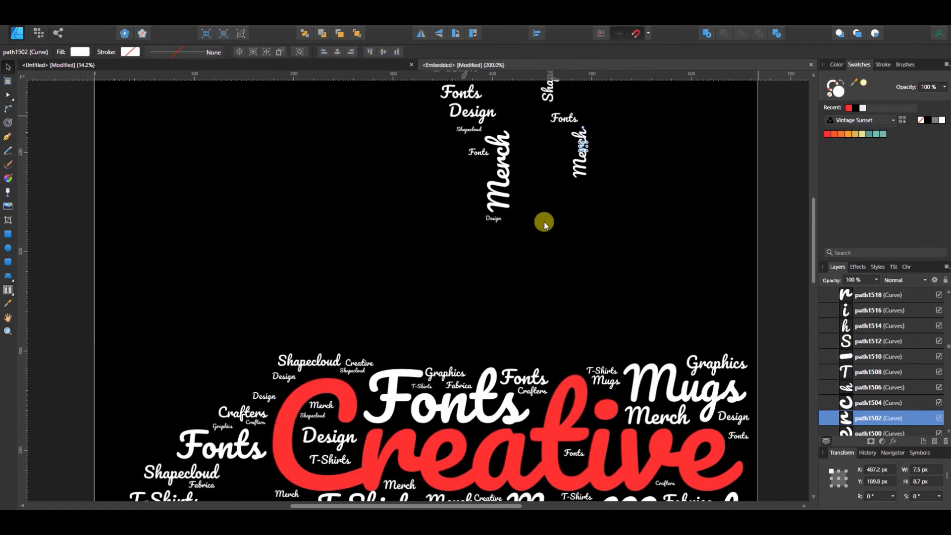
{"action": "scroll", "coordinate": [544, 222], "scroll_direction": "up", "scroll_amount": 3}
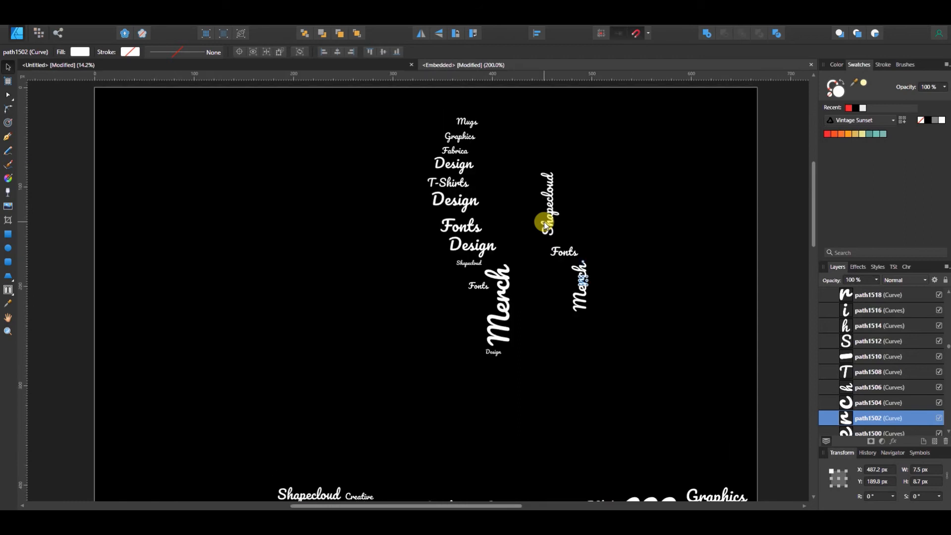
{"action": "key", "text": "ctrl+plus"}
{"action": "key", "text": "ctrl+plus"}
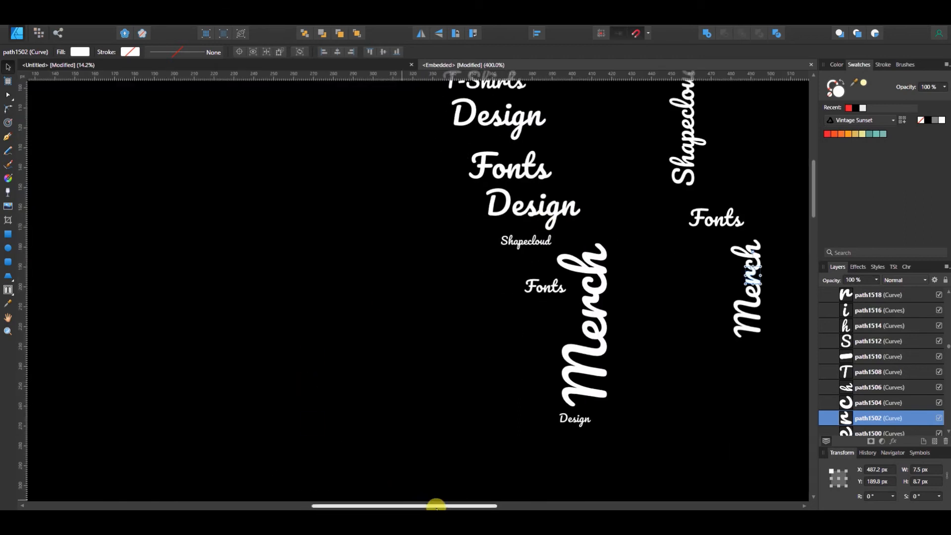
{"action": "left_click_drag", "start_coordinate": [436, 506], "coordinate": [539, 506]}
{"action": "scroll", "coordinate": [556, 478], "scroll_direction": "up", "scroll_amount": 3}
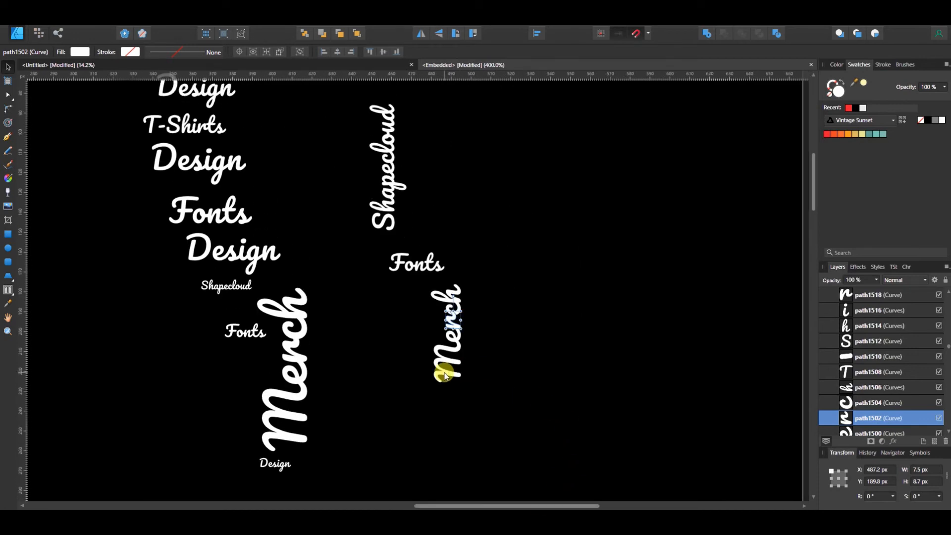
{"action": "left_click_drag", "start_coordinate": [445, 375], "coordinate": [461, 297]}
{"action": "left_click", "coordinate": [865, 402], "text": "ctrl"}
{"action": "scroll", "coordinate": [858, 386], "scroll_direction": "down", "scroll_amount": 1}
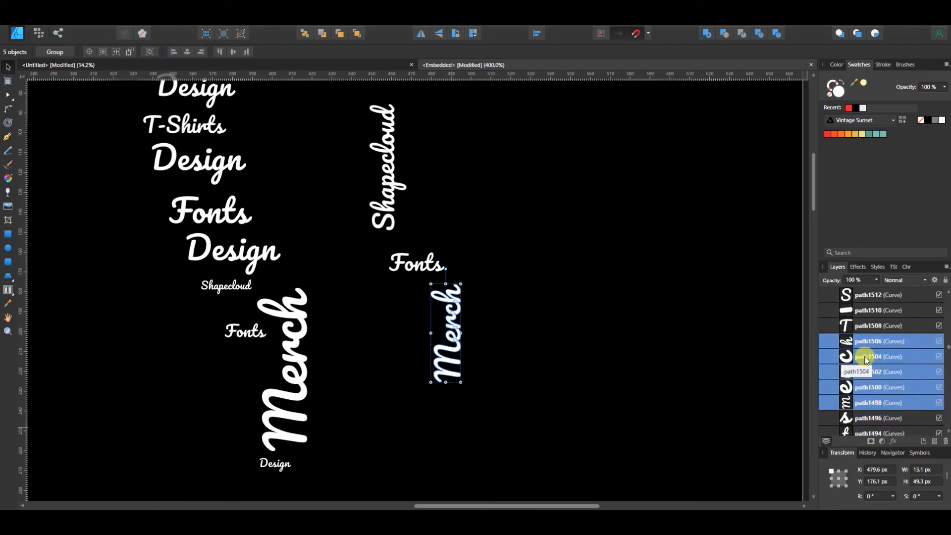
{"action": "left_click", "coordinate": [866, 358]}
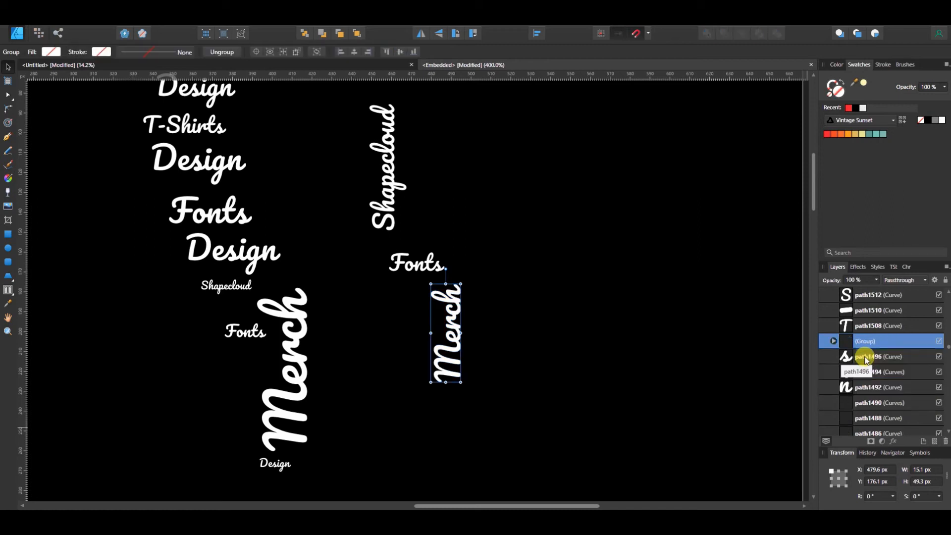
Select the five letters of the word Fonts directly above the grouped Merch in the right-hand steam trail and group them.
{"action": "left_click", "coordinate": [409, 269]}
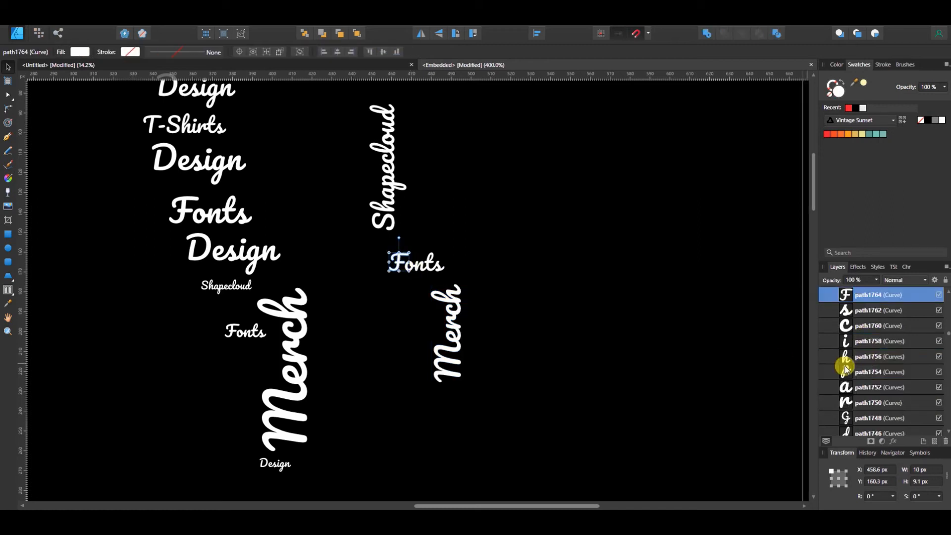
{"action": "scroll", "coordinate": [850, 347], "scroll_direction": "up", "scroll_amount": 3}
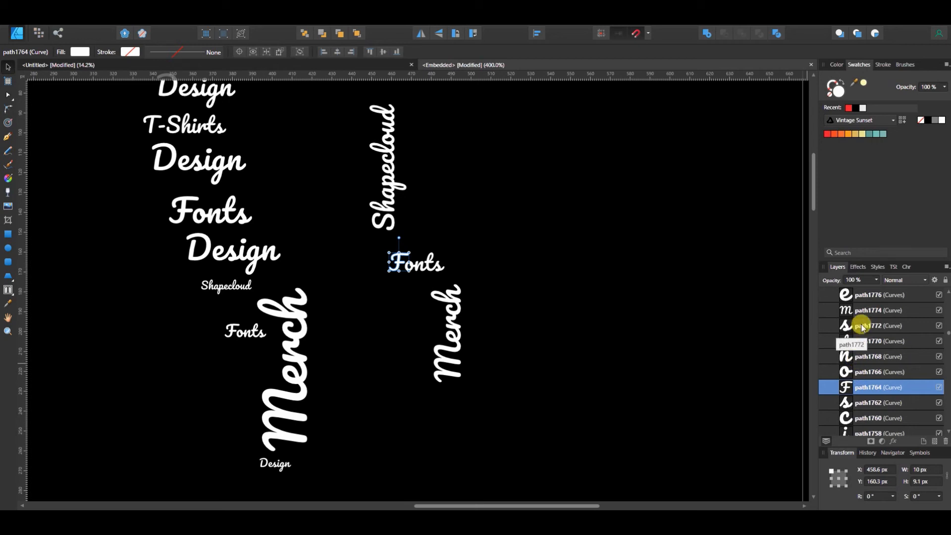
{"action": "left_click", "coordinate": [862, 327], "text": "shift"}
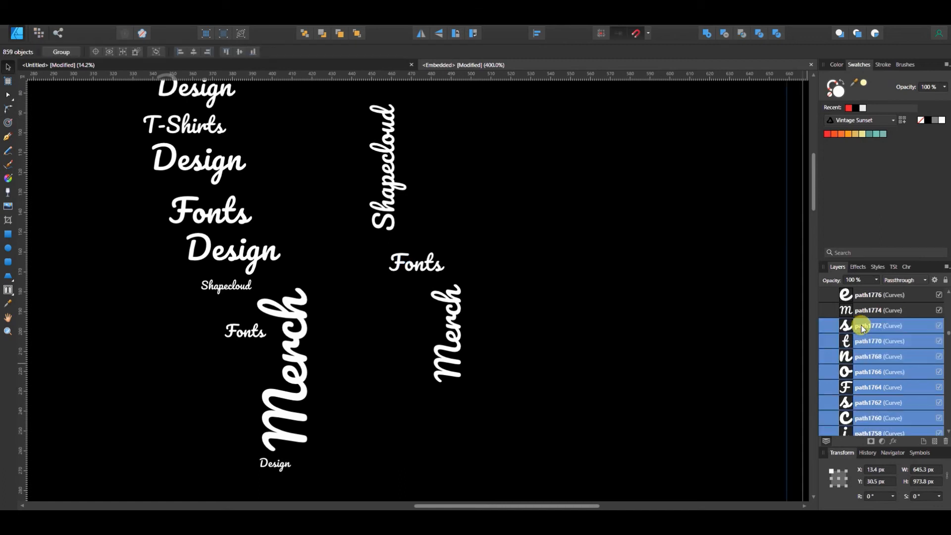
{"action": "left_click", "coordinate": [862, 327]}
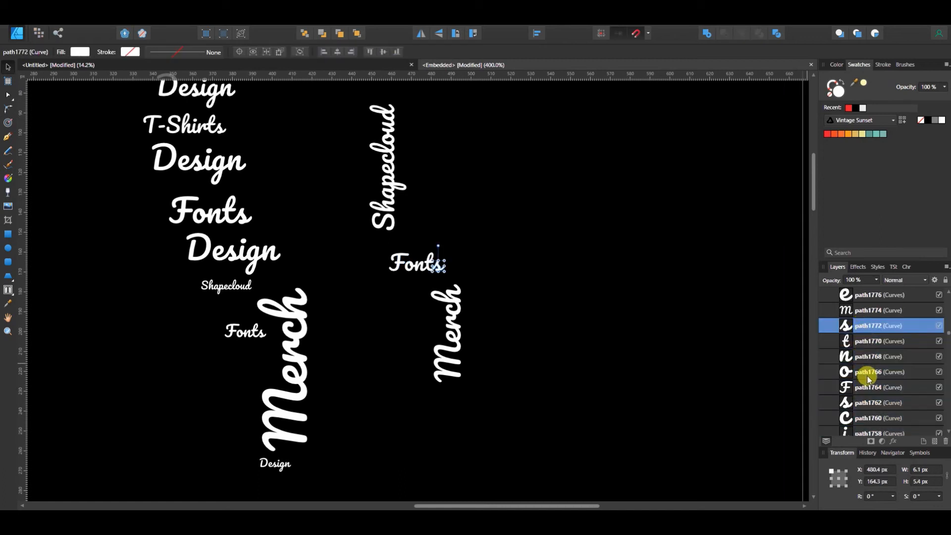
{"action": "left_click", "coordinate": [867, 388], "text": "shift"}
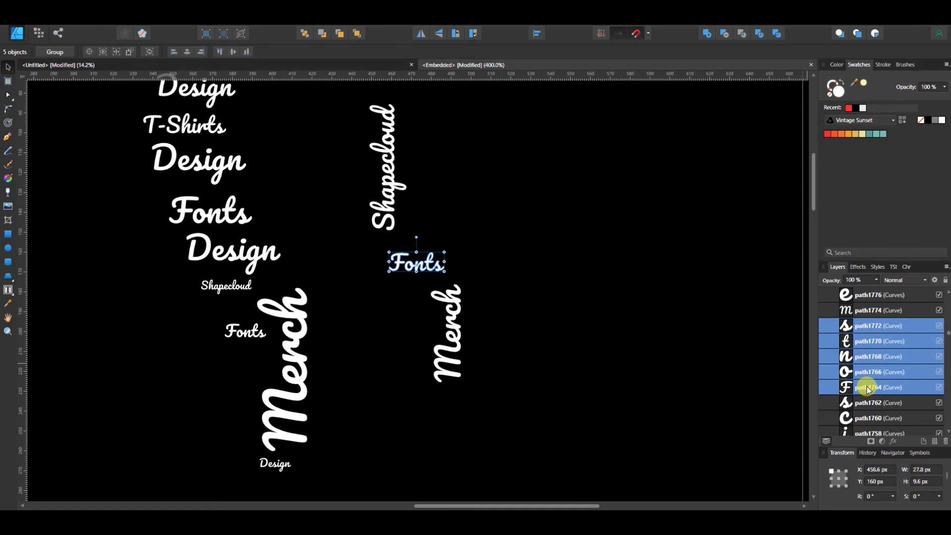
{"action": "key", "text": "ctrl+g"}
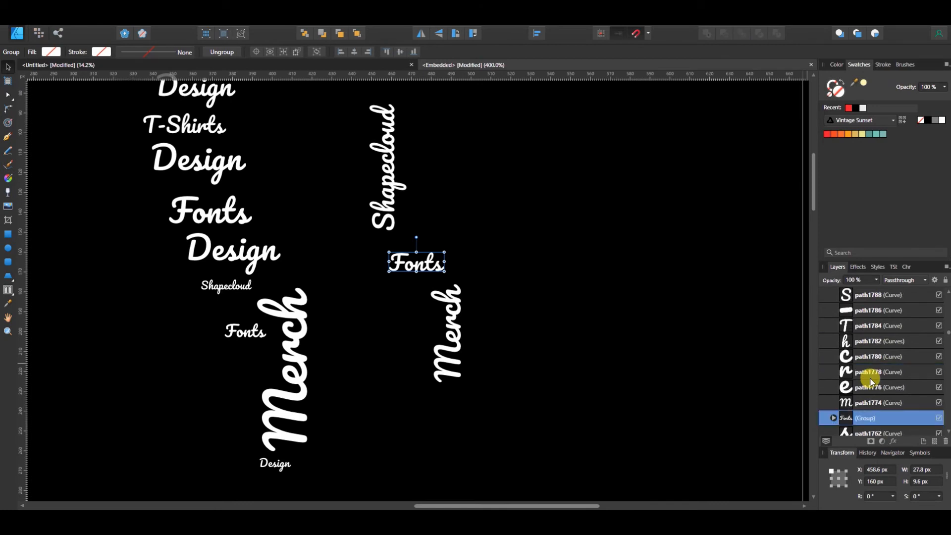
Select all ten letters of the vertical word Shapecloud in the right-hand steam trail and group them.
{"action": "left_click", "coordinate": [380, 218]}
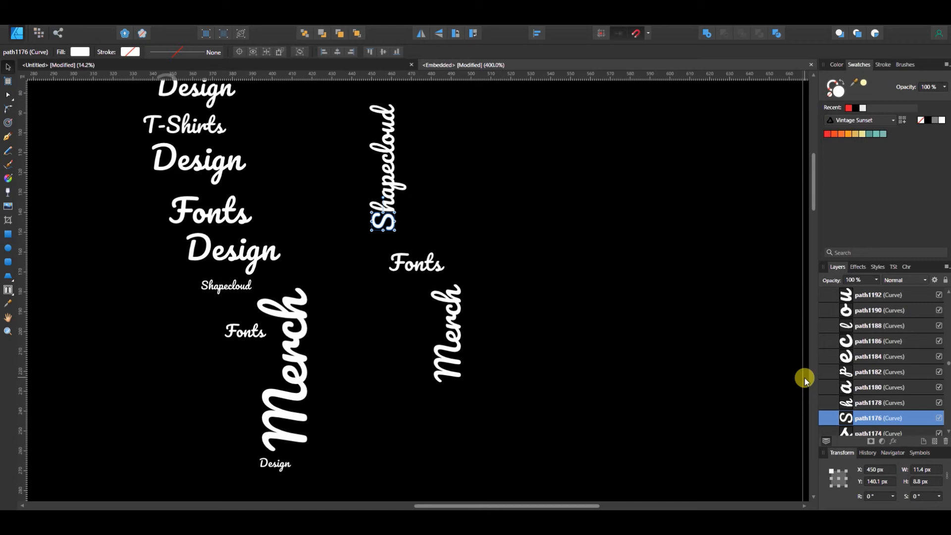
{"action": "scroll", "coordinate": [875, 342], "scroll_direction": "up", "scroll_amount": 1}
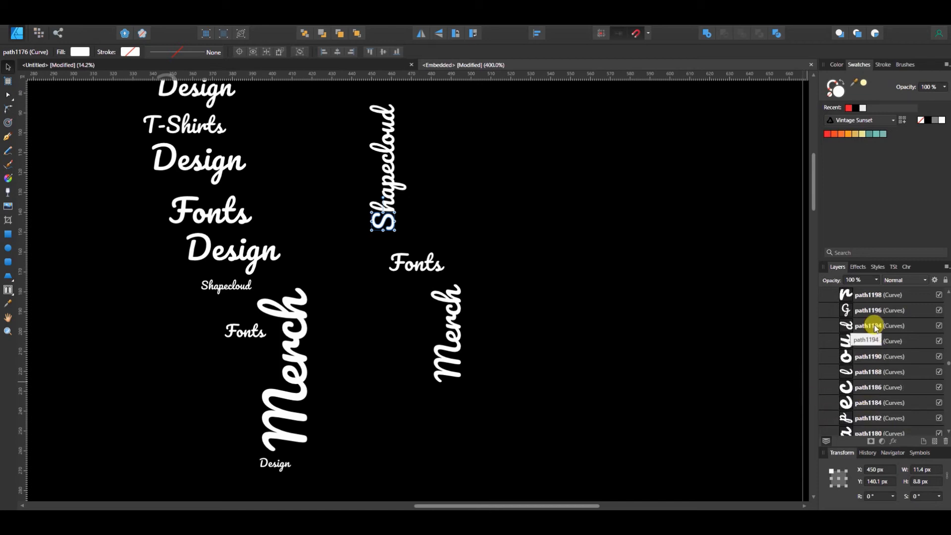
{"action": "left_click", "coordinate": [875, 327]}
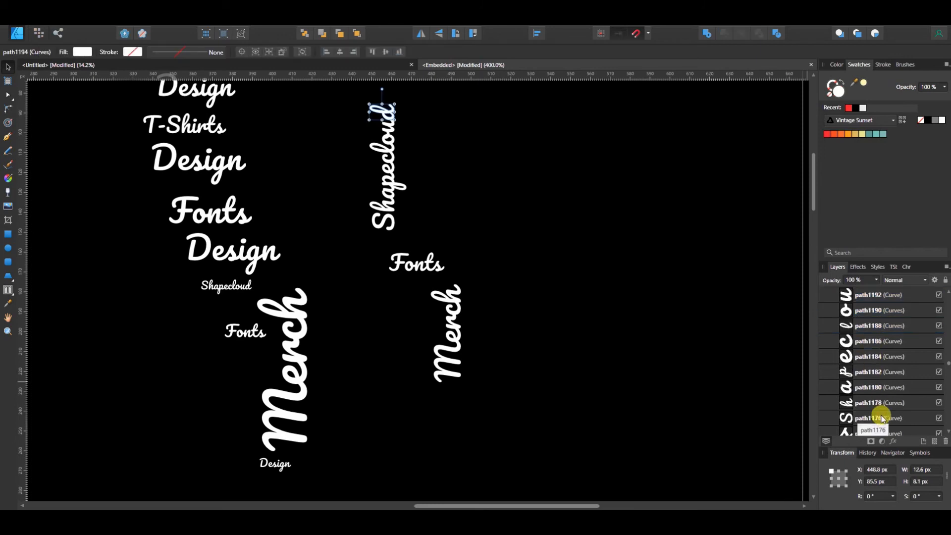
{"action": "scroll", "coordinate": [882, 418], "scroll_direction": "down", "scroll_amount": 1}
{"action": "left_click", "coordinate": [882, 418], "text": "shift"}
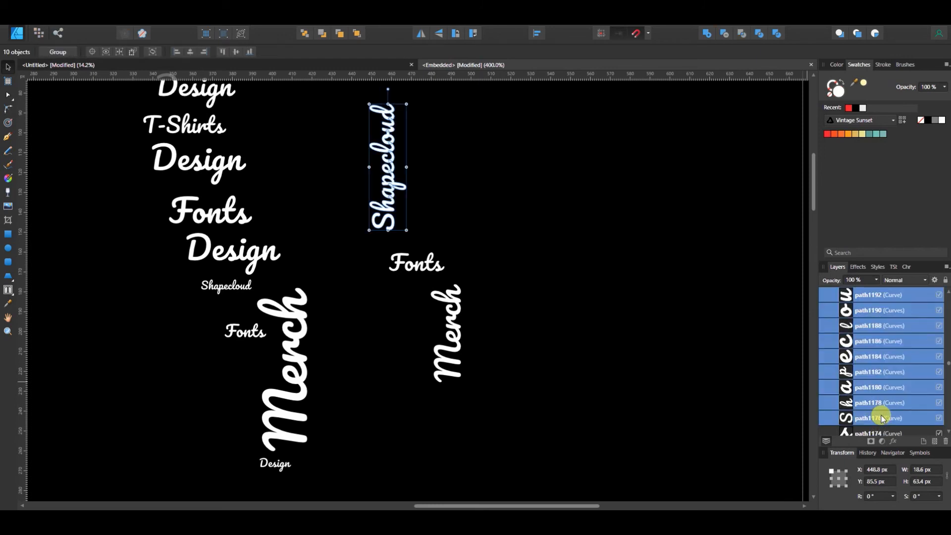
{"action": "key", "text": "ctrl+g"}
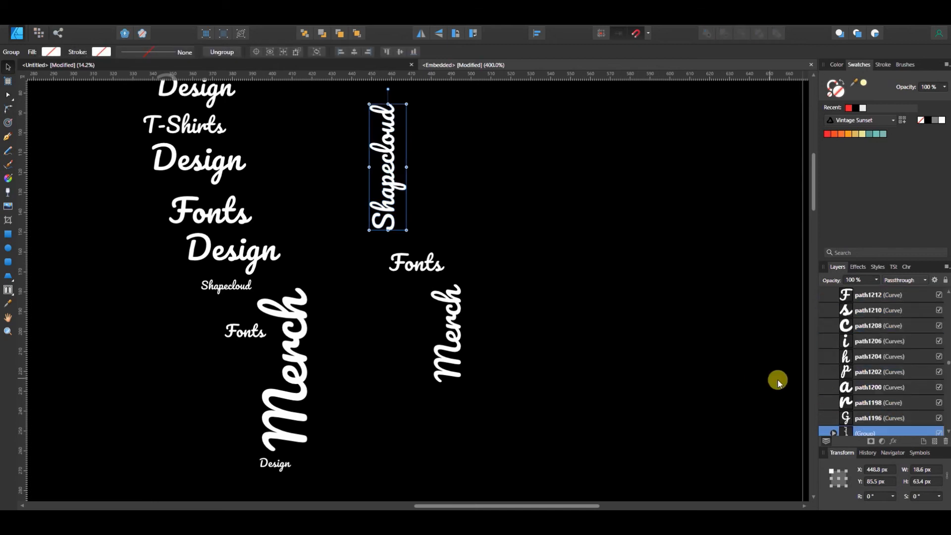
Bring the Shapecloud, Fonts and Merch groups of the right-hand steam trail to the front of the layer order.
{"action": "scroll", "coordinate": [778, 381], "scroll_direction": "down", "scroll_amount": 2}
{"action": "scroll", "coordinate": [884, 372], "scroll_direction": "down", "scroll_amount": 2}
{"action": "scroll", "coordinate": [883, 375], "scroll_direction": "up", "scroll_amount": 1}
{"action": "scroll", "coordinate": [883, 375], "scroll_direction": "down", "scroll_amount": 1}
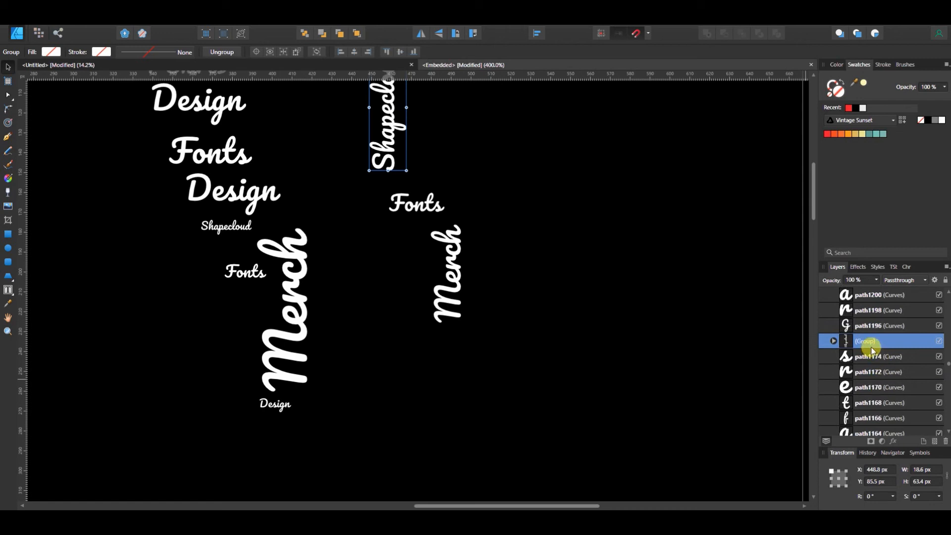
{"action": "left_click", "coordinate": [357, 34]}
{"action": "left_click", "coordinate": [429, 197]}
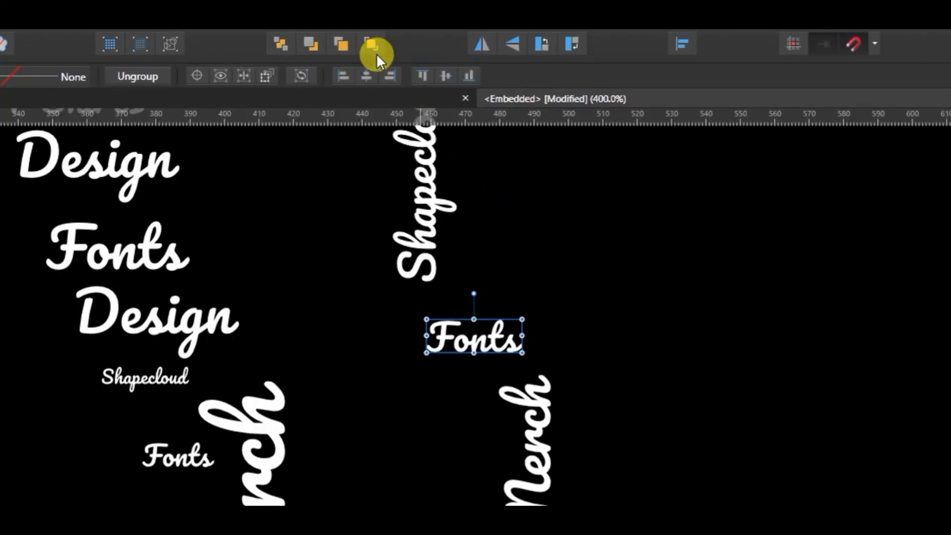
{"action": "left_click", "coordinate": [373, 44]}
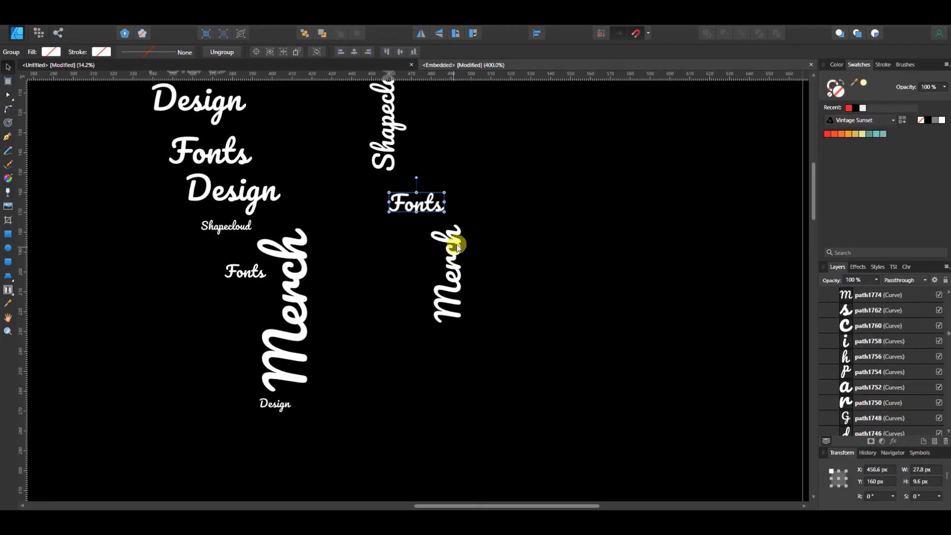
{"action": "left_click", "coordinate": [456, 246]}
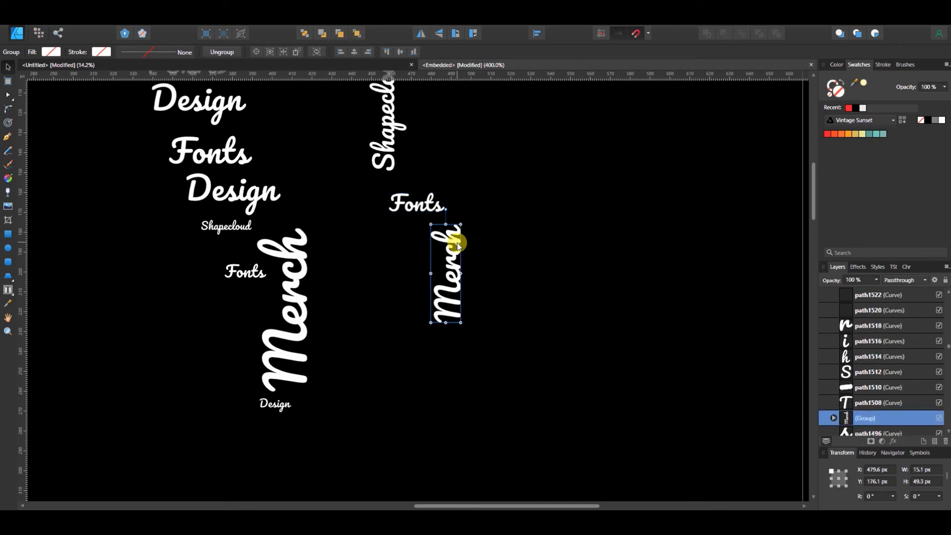
{"action": "left_click", "coordinate": [361, 37]}
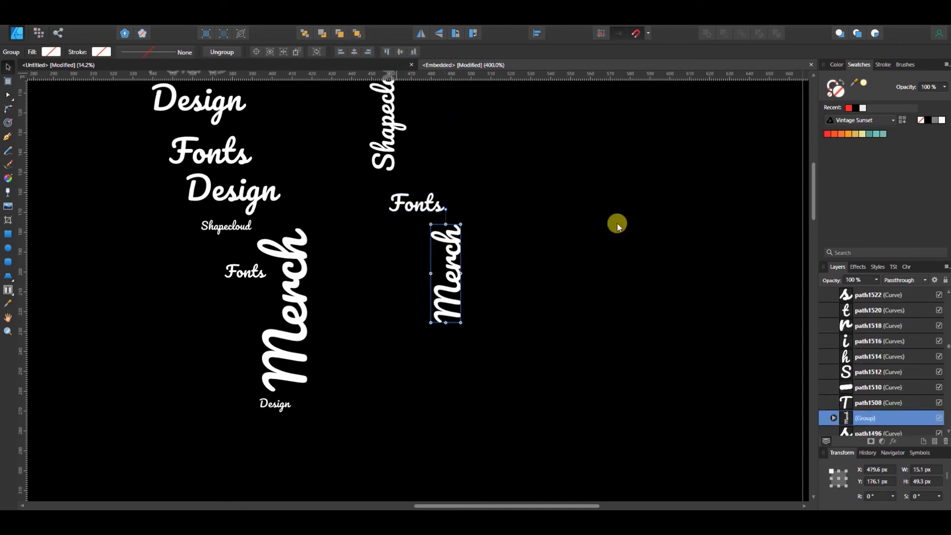
Select the Merch, Fonts and Shapecloud word groups together and combine them into one steam-trail group.
{"action": "scroll", "coordinate": [909, 349], "scroll_direction": "up", "scroll_amount": 5}
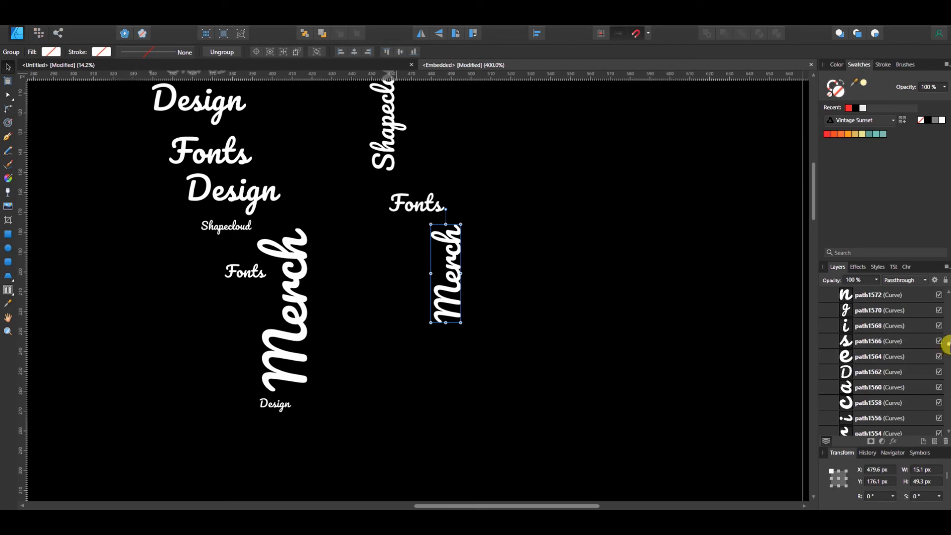
{"action": "left_click_drag", "start_coordinate": [948, 337], "coordinate": [948, 295]}
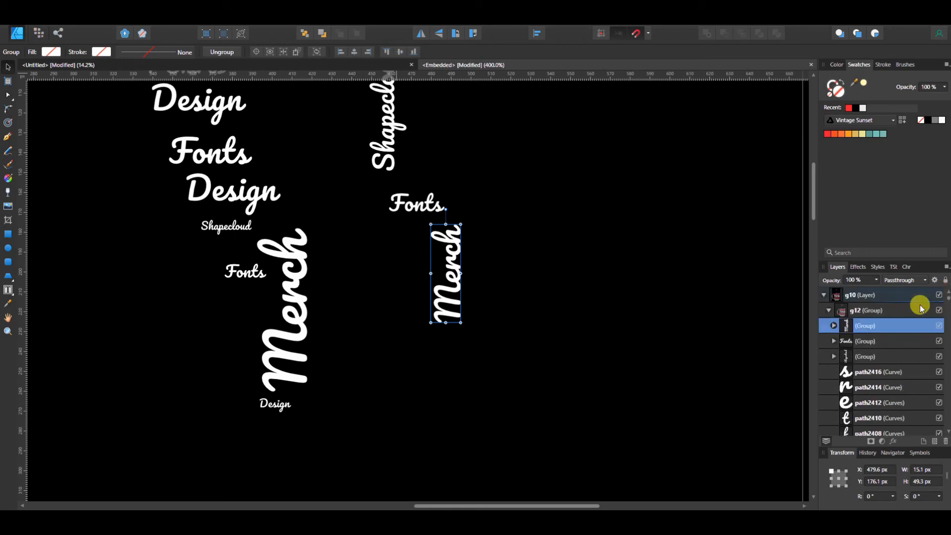
{"action": "left_click", "coordinate": [868, 357]}
{"action": "left_click", "coordinate": [869, 326], "text": "shift"}
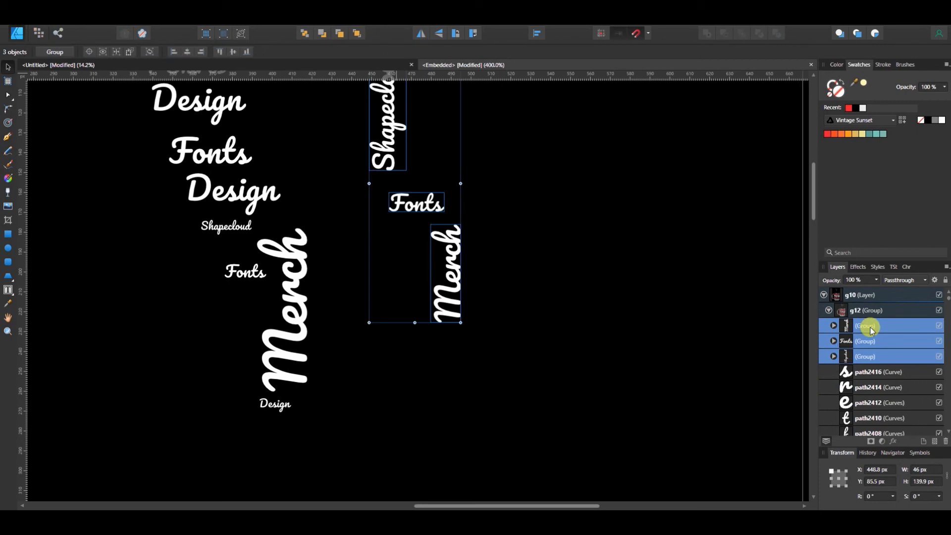
{"action": "key", "text": "ctrl+g"}
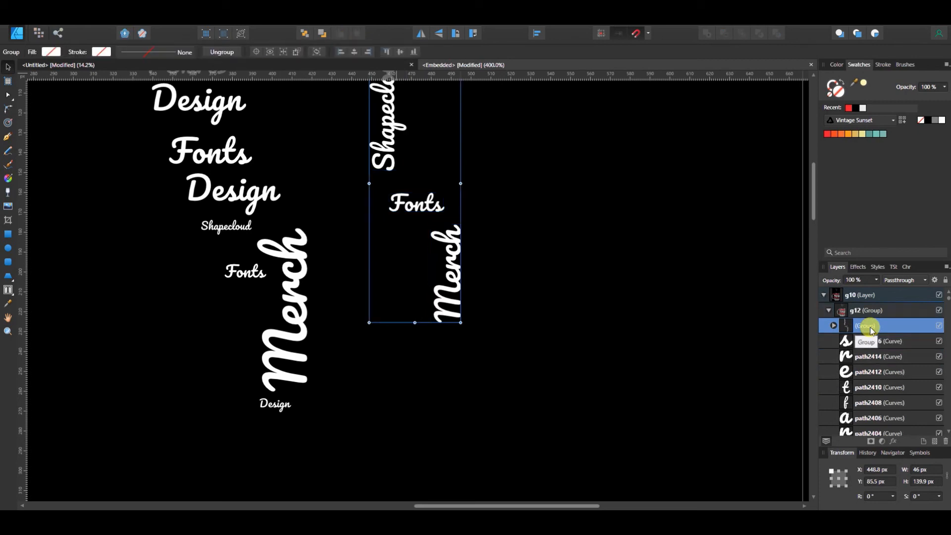
Duplicate the steam-trail group and place the copy left of the central steam at about X 267 px, Y 135 px.
{"action": "key", "text": "ctrl+j"}
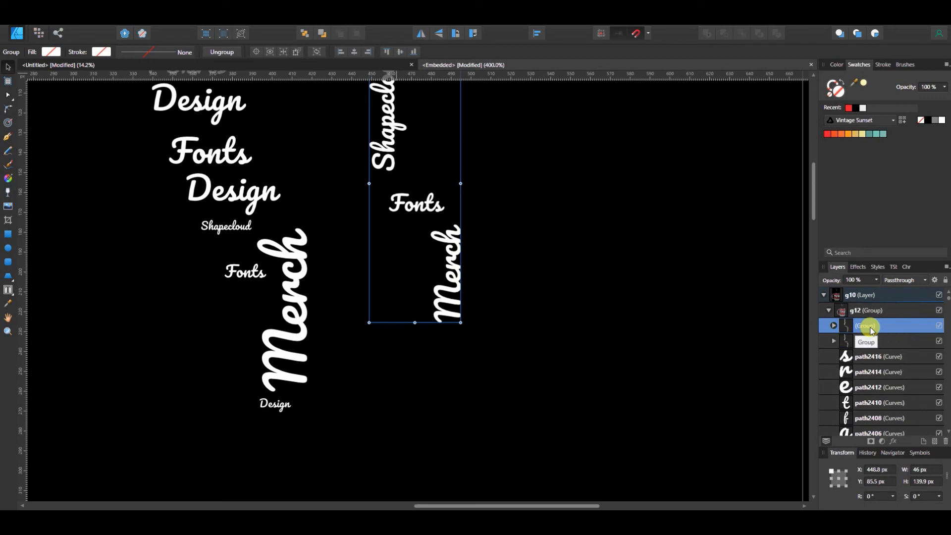
{"action": "key", "text": "ctrl+minus"}
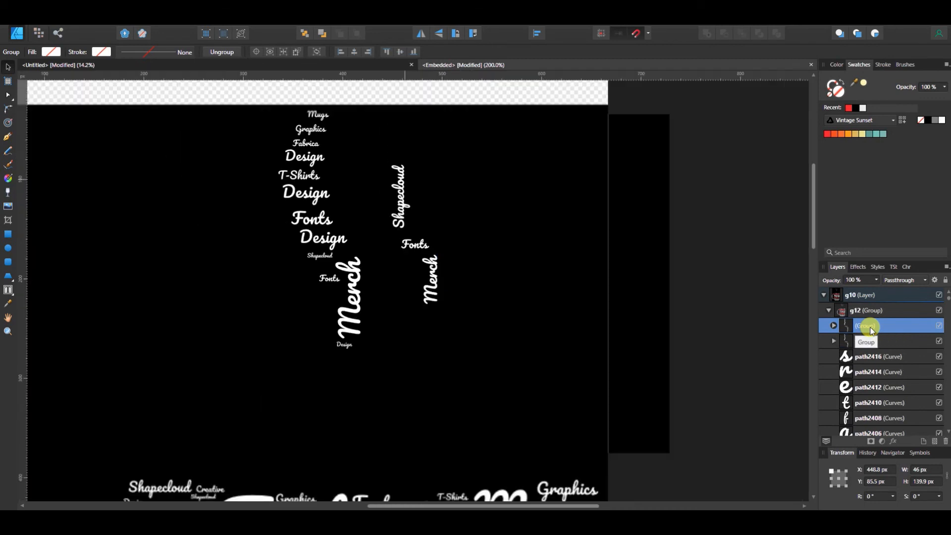
{"action": "key", "text": "ctrl+minus"}
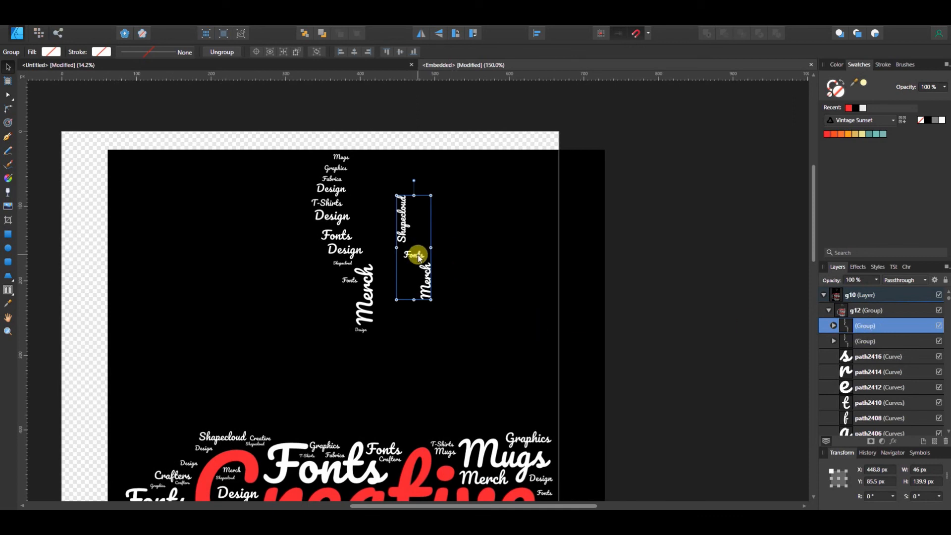
{"action": "left_click_drag", "start_coordinate": [402, 225], "coordinate": [267, 269]}
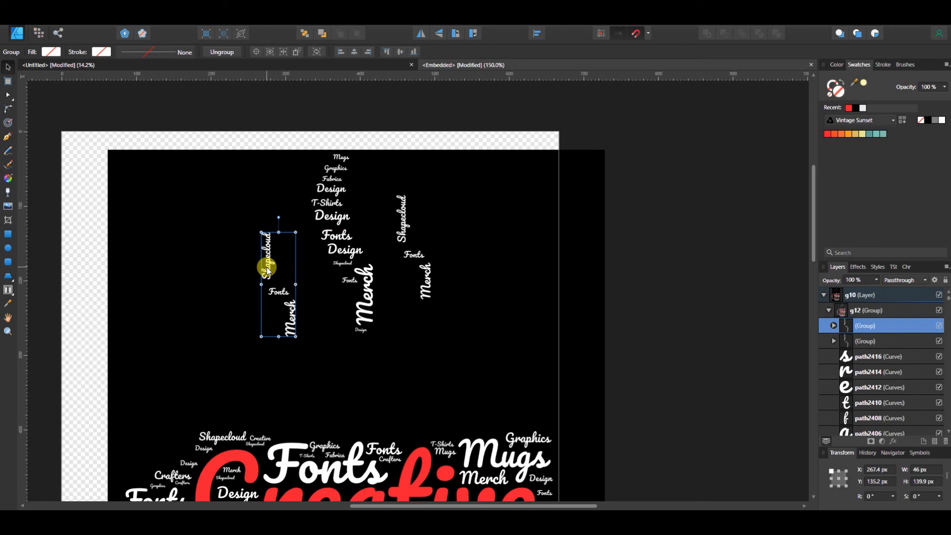
Move the black background rectangle back over the page at about X -1.3 px, Y 0 px and hide it.
{"action": "key", "text": "ctrl+0"}
{"action": "scroll", "coordinate": [897, 379], "scroll_direction": "down", "scroll_amount": 3}
{"action": "scroll", "coordinate": [898, 379], "scroll_direction": "down", "scroll_amount": 4}
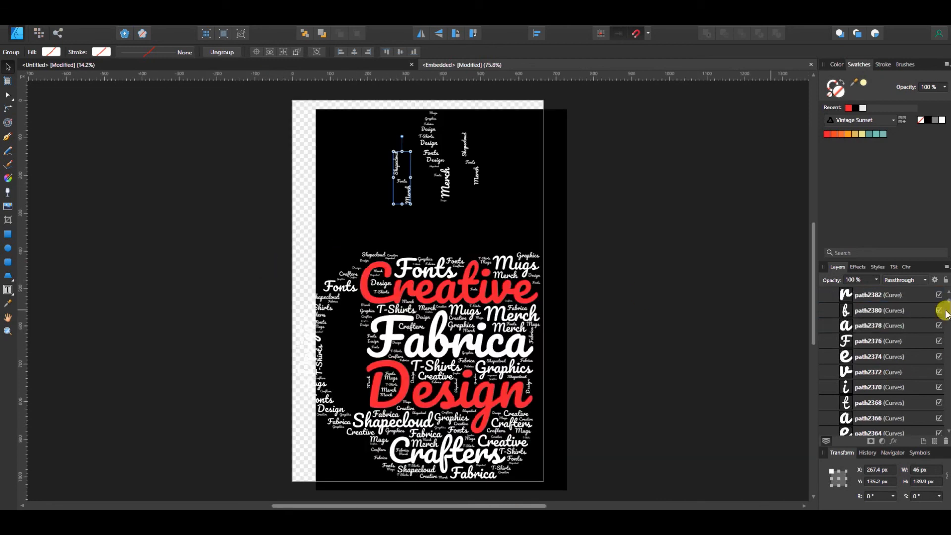
{"action": "left_click", "coordinate": [354, 140]}
{"action": "mouse_move", "coordinate": [354, 139]}
{"action": "left_mouse_down"}
{"action": "mouse_move", "coordinate": [326, 123]}
{"action": "mouse_move", "coordinate": [351, 143]}
{"action": "left_mouse_up"}
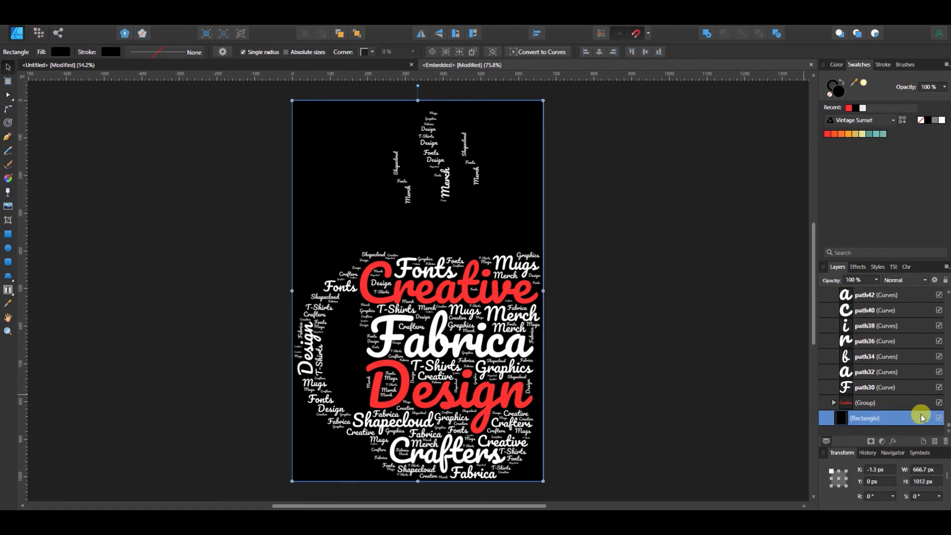
{"action": "left_click", "coordinate": [939, 419]}
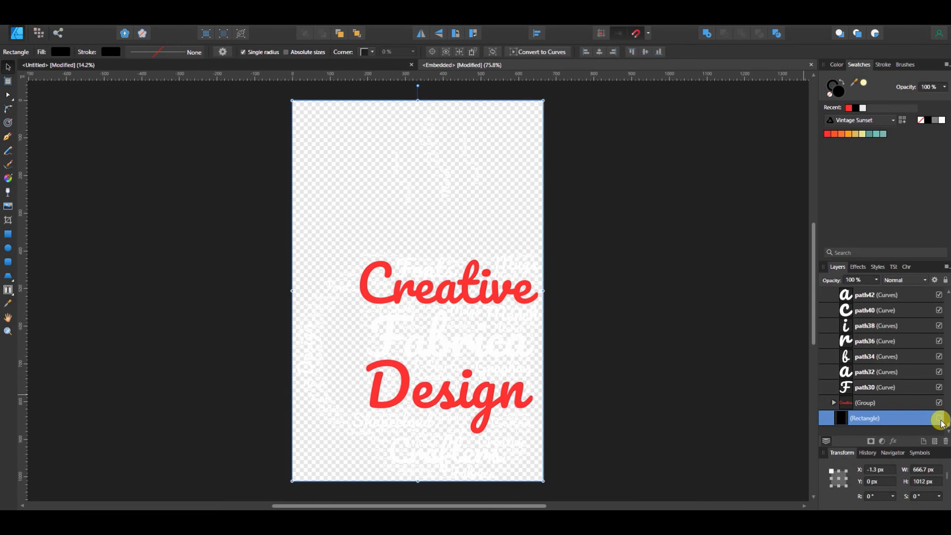
Make the black background rectangle visible again and delete it from the embedded word-cloud document.
{"action": "left_click", "coordinate": [940, 418]}
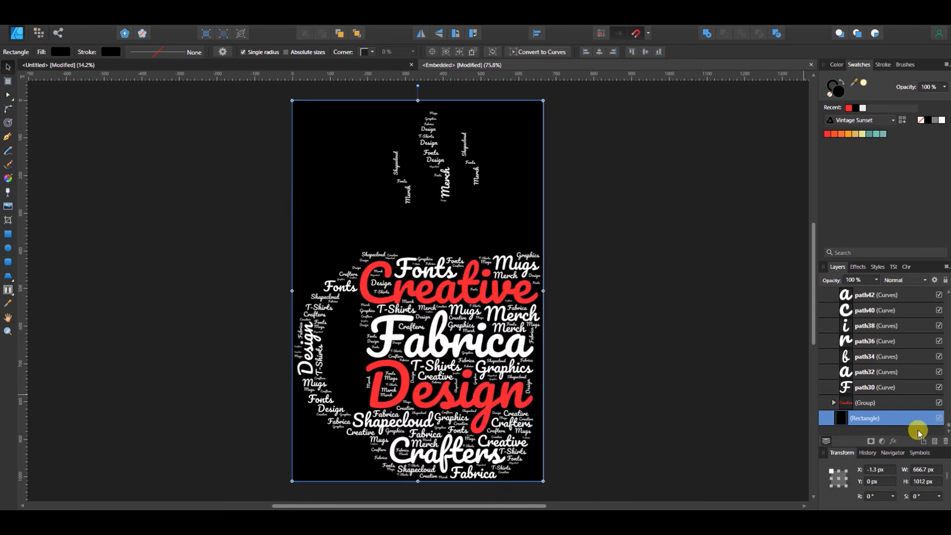
{"action": "double_click", "coordinate": [915, 419]}
{"action": "left_click", "coordinate": [901, 402]}
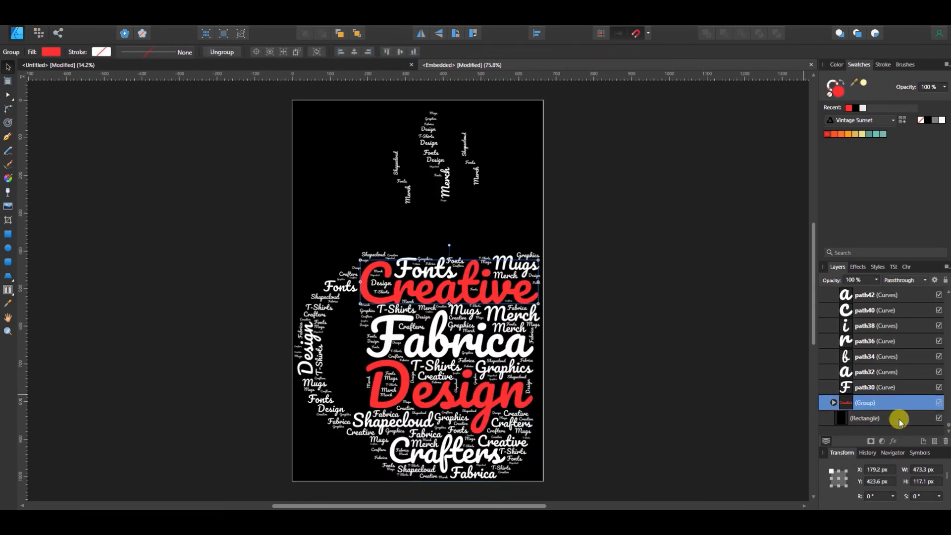
{"action": "left_click", "coordinate": [901, 419]}
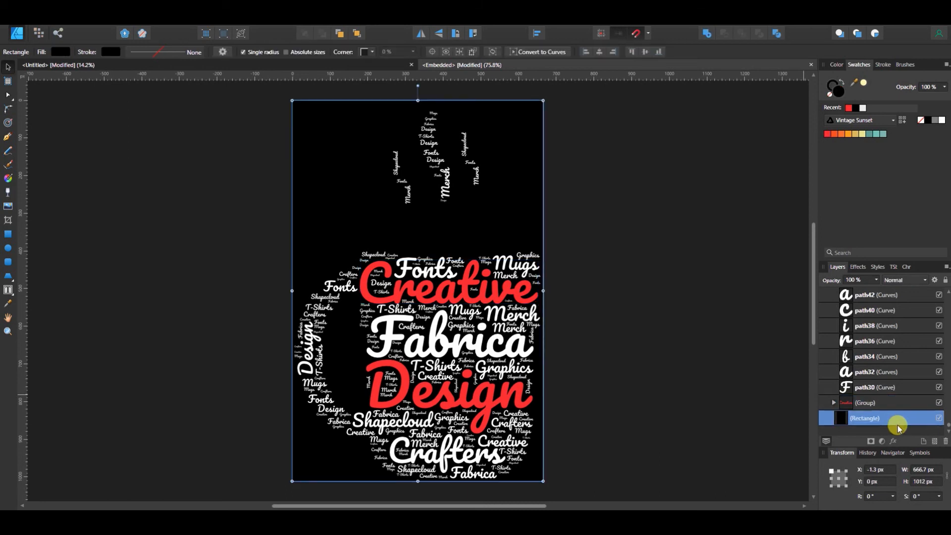
{"action": "key", "text": "Delete"}
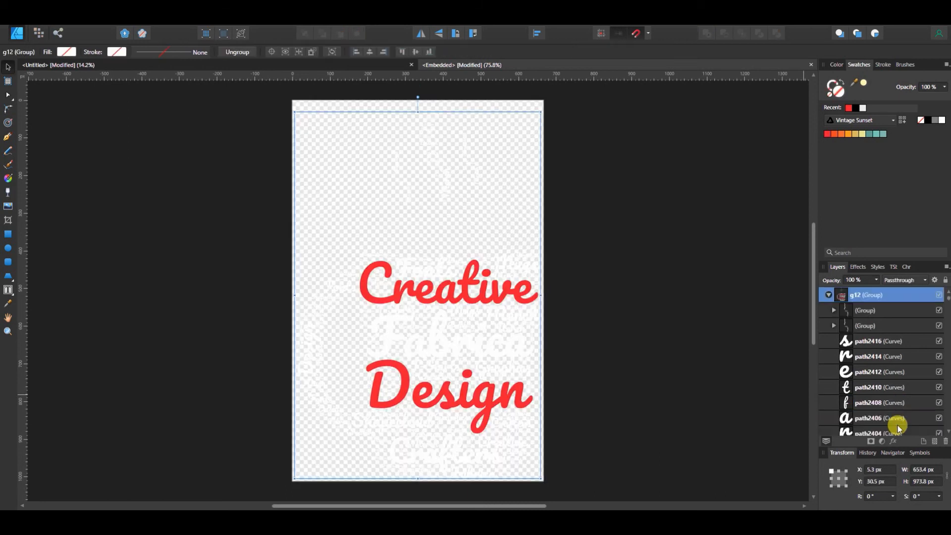
Return to the untitled main document holding the embedded mug design and leave nothing selected.
{"action": "left_click", "coordinate": [352, 67]}
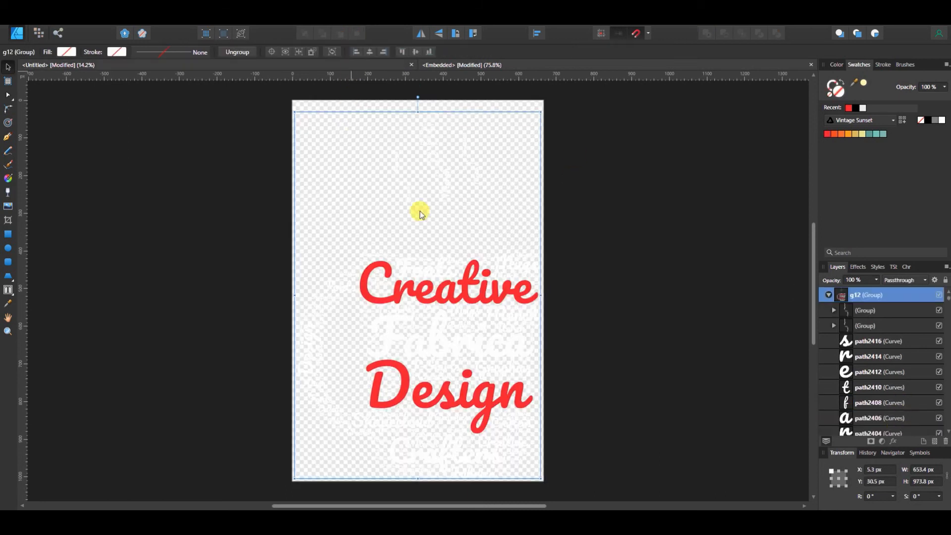
{"action": "left_click", "coordinate": [700, 323]}
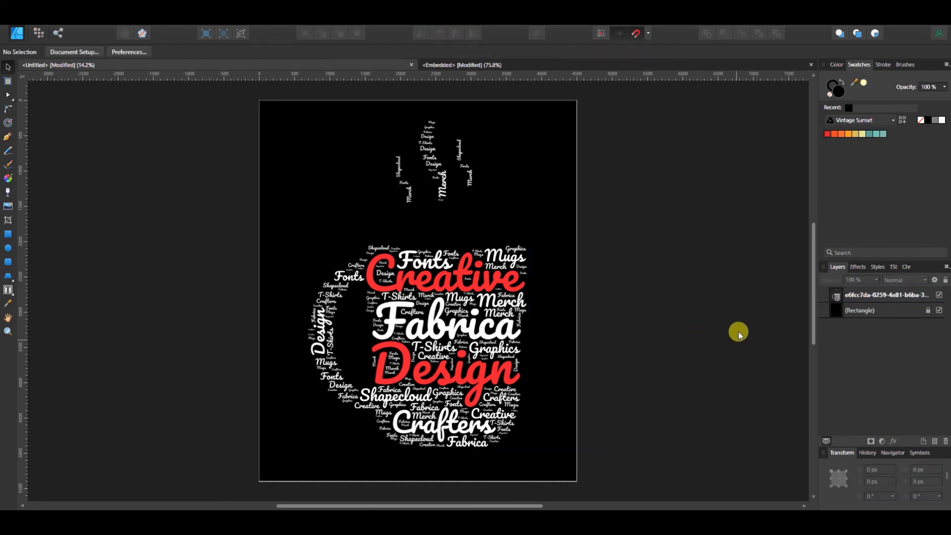